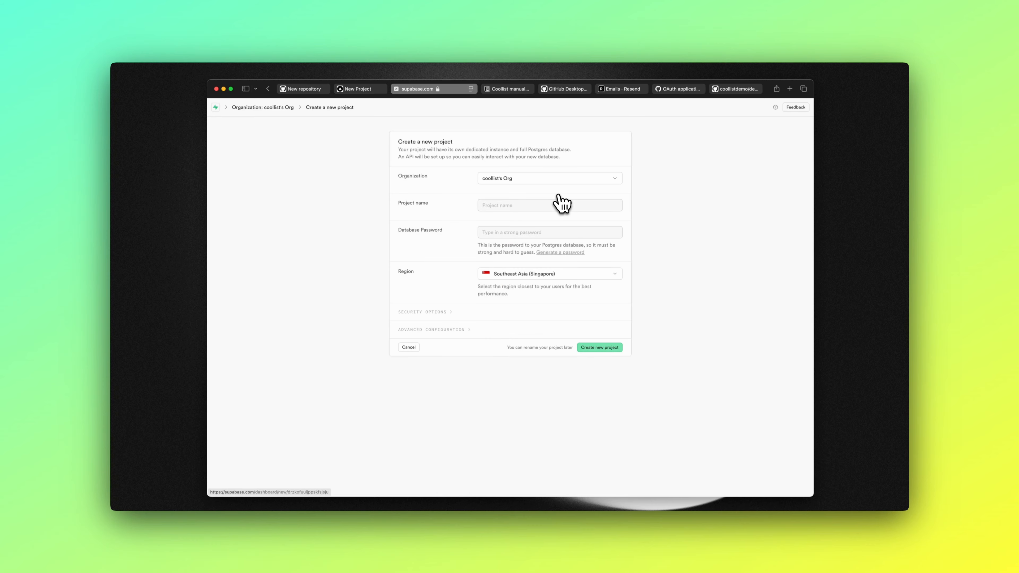
# - Name the new project demo and generate a strong database password
pyautogui.click(509, 208)
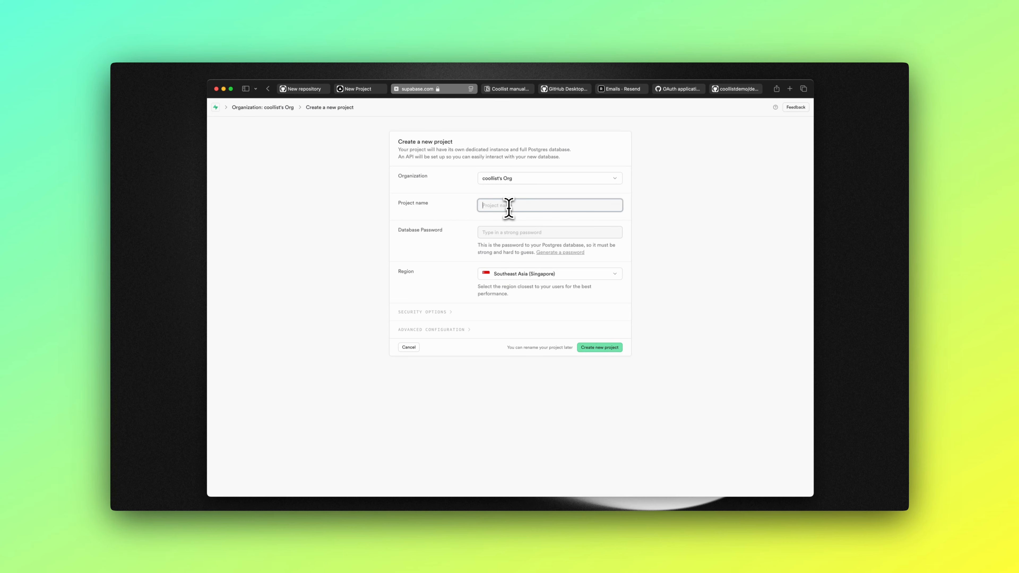
pyautogui.write('demo')
pyautogui.click(562, 254)
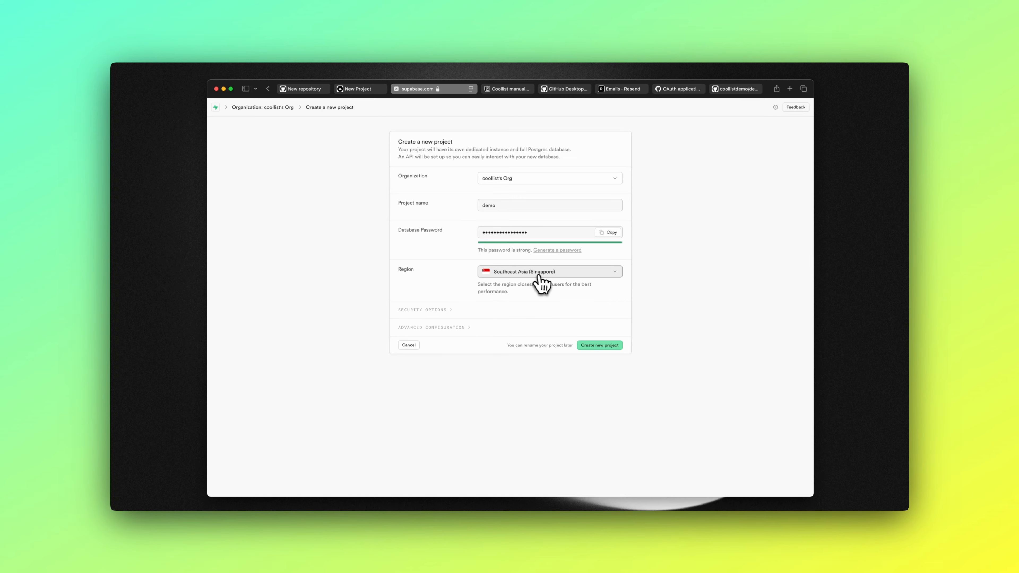
# - Set the project region to Northeast Asia (Tokyo) and create the new project
pyautogui.click(585, 272)
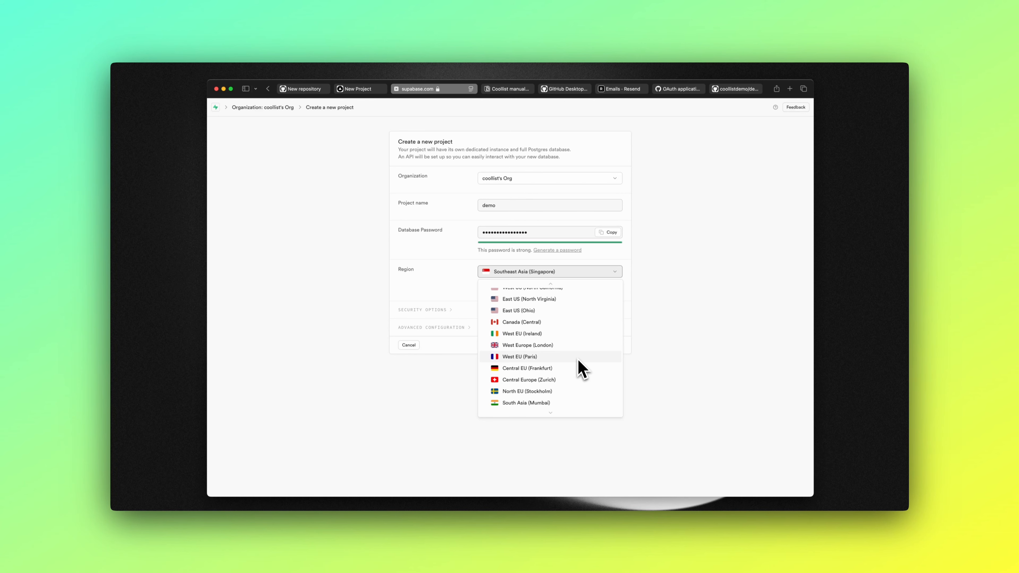
pyautogui.scroll(1, 582, 369)
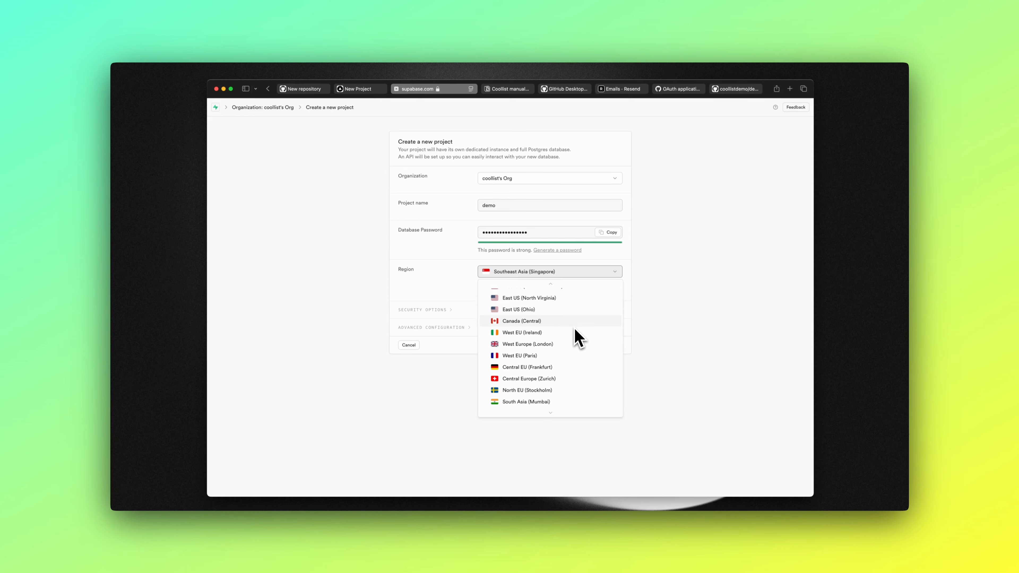
pyautogui.scroll(-1, 575, 333)
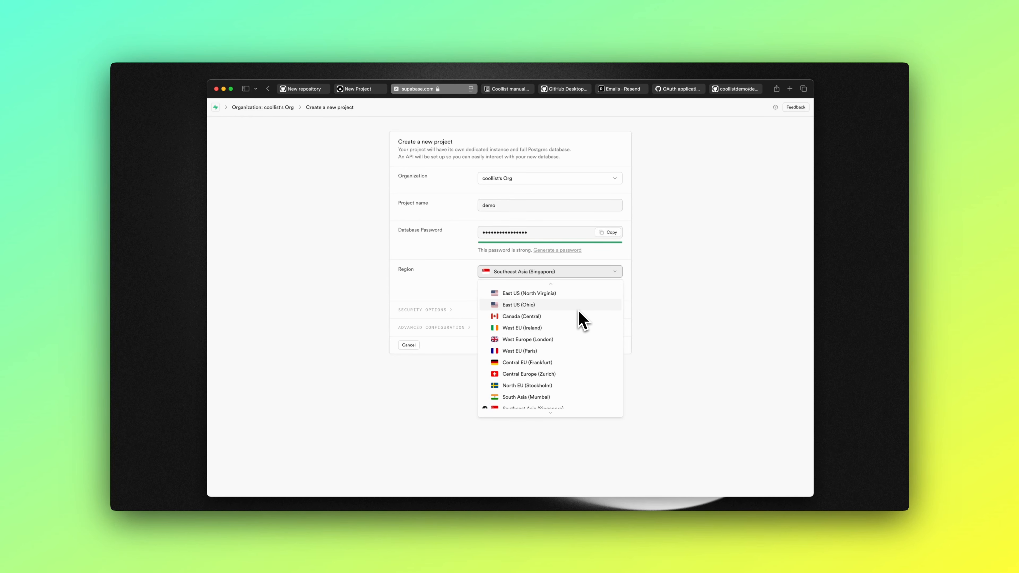
pyautogui.scroll(1, 578, 312)
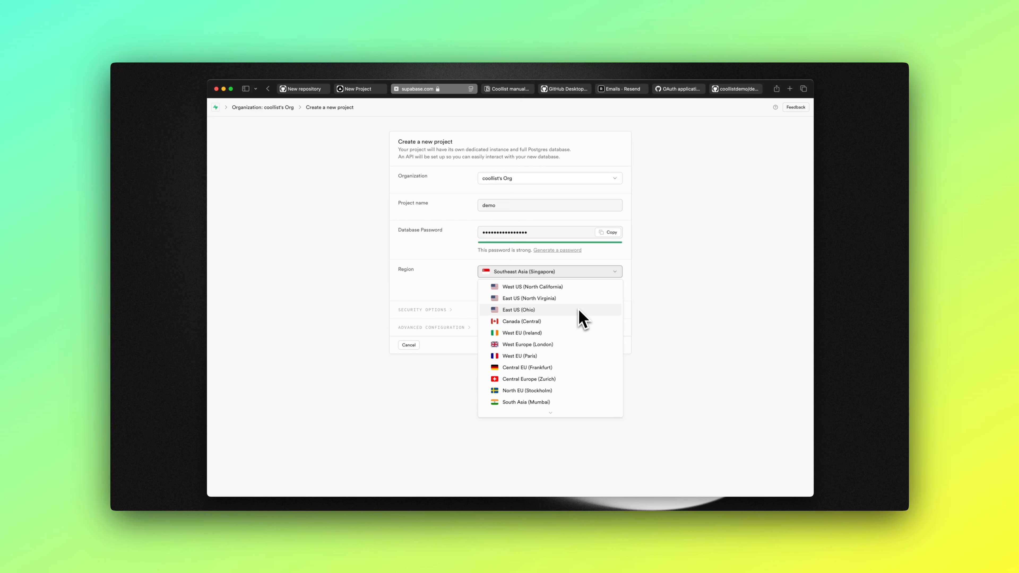
pyautogui.scroll(-3, 580, 331)
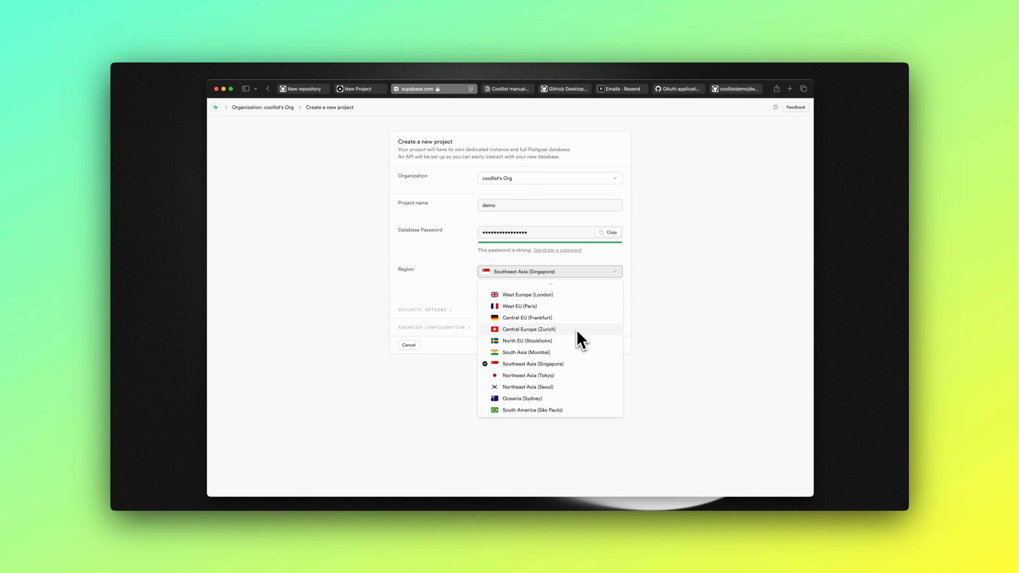
pyautogui.click(545, 375)
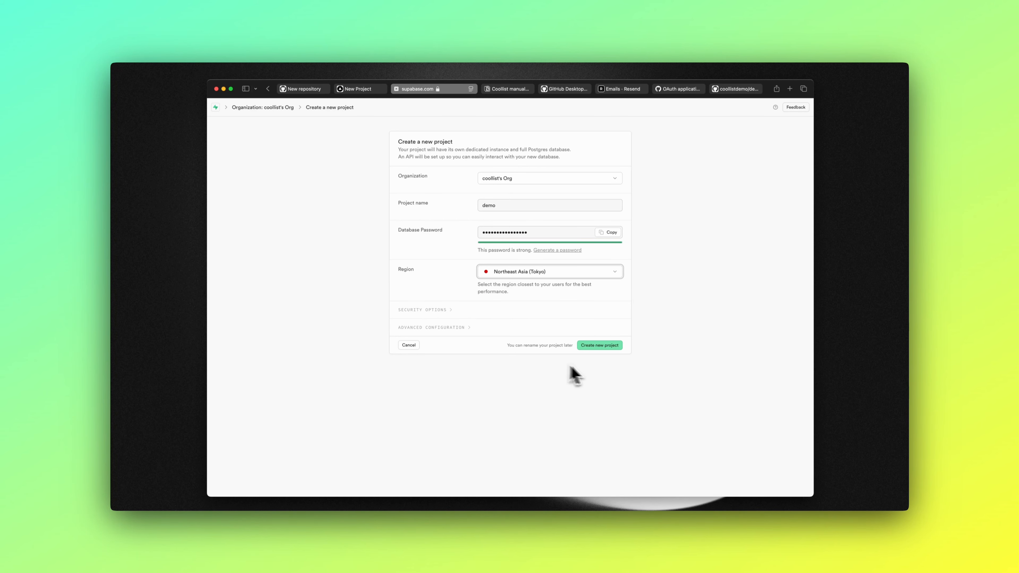
pyautogui.click(608, 347)
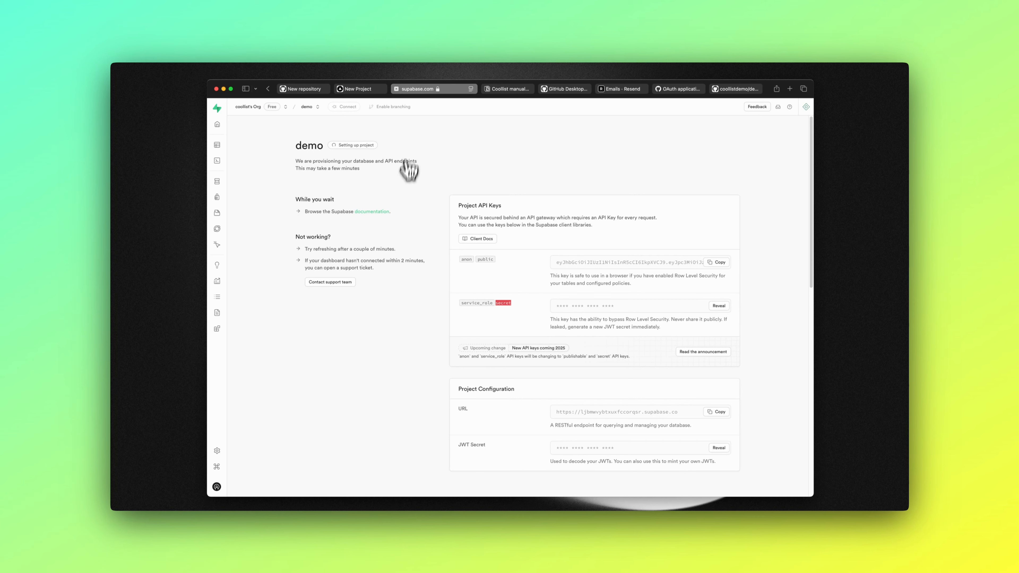
# - Open the project's API settings, copy the project URL and paste it into a sticky note
pyautogui.press('super+a')
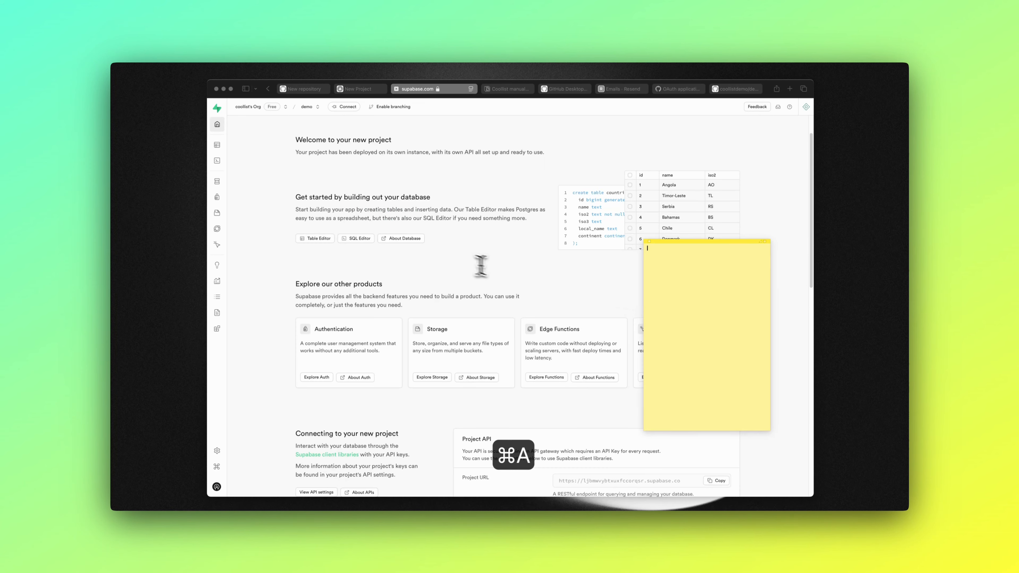
pyautogui.click(780, 336)
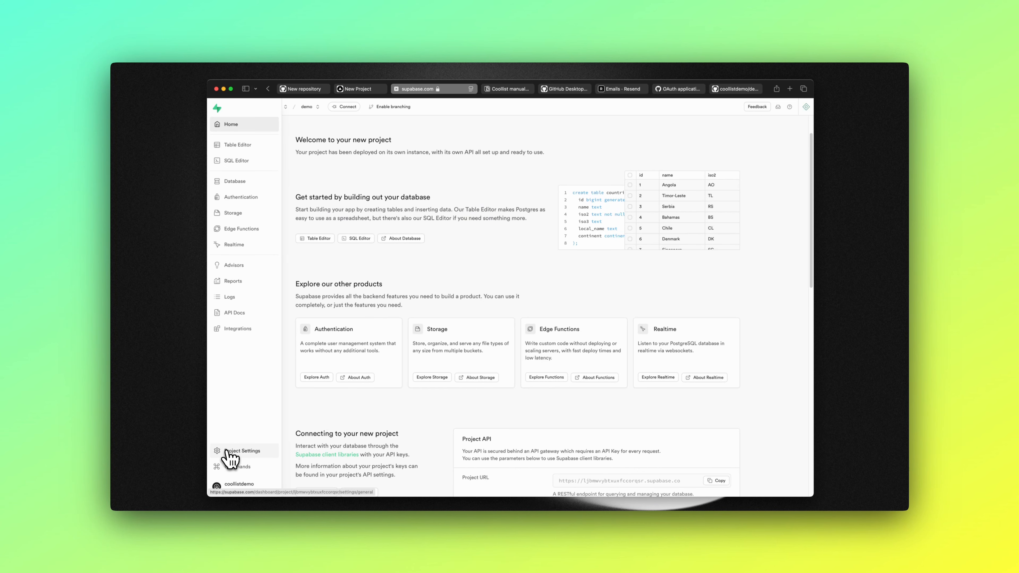
pyautogui.click(228, 450)
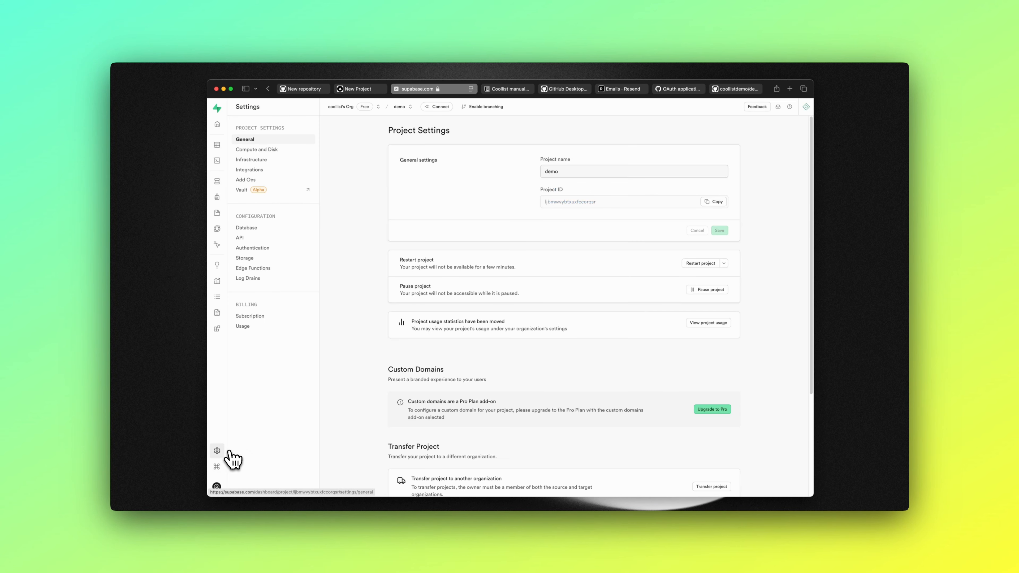
pyautogui.click(242, 236)
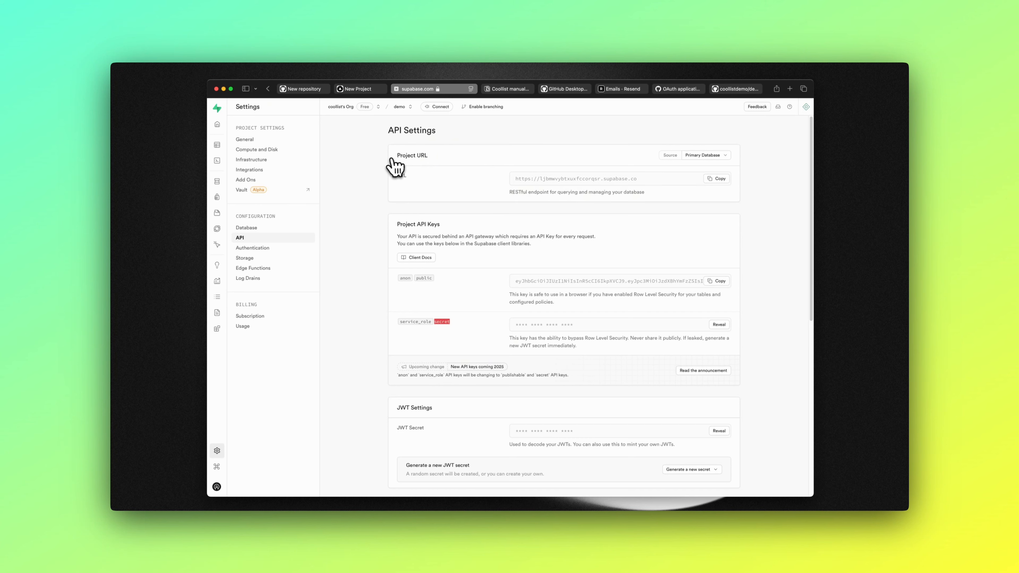
pyautogui.click(713, 182)
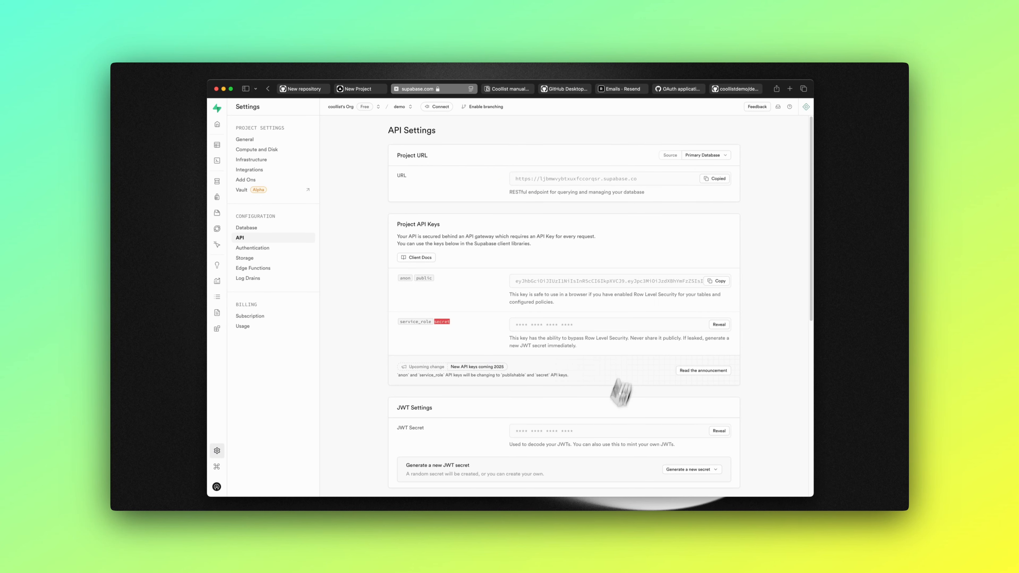
pyautogui.click(597, 543)
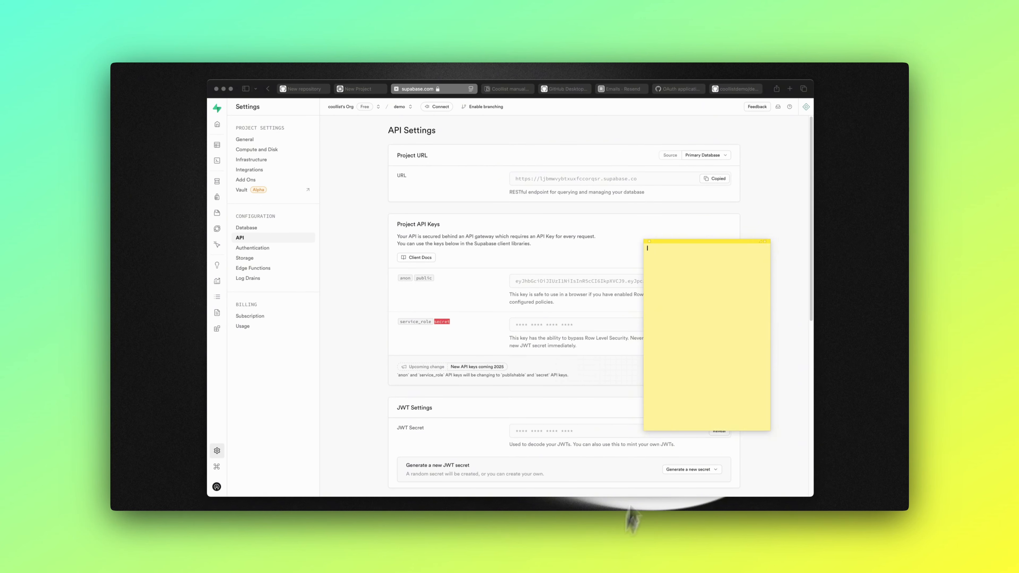
pyautogui.press('super+v')
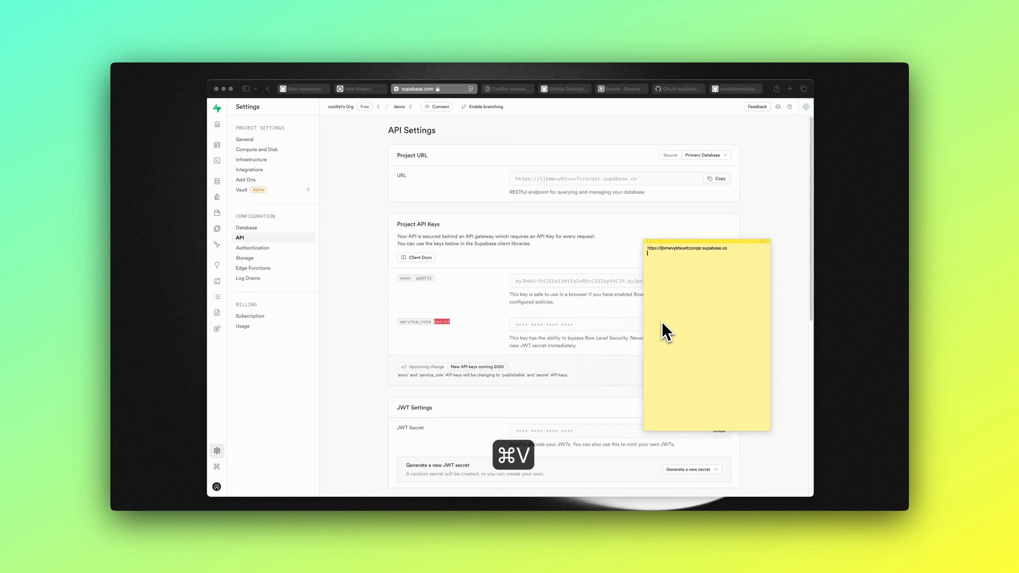
# - Copy the anon public API key and paste it into the sticky note
pyautogui.click(781, 303)
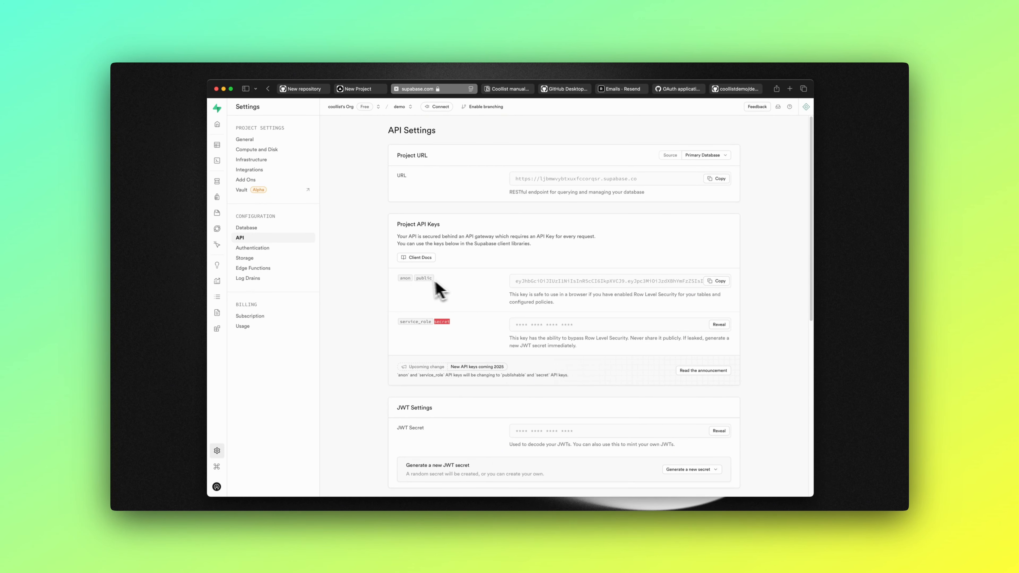
pyautogui.click(717, 282)
pyautogui.click(622, 544)
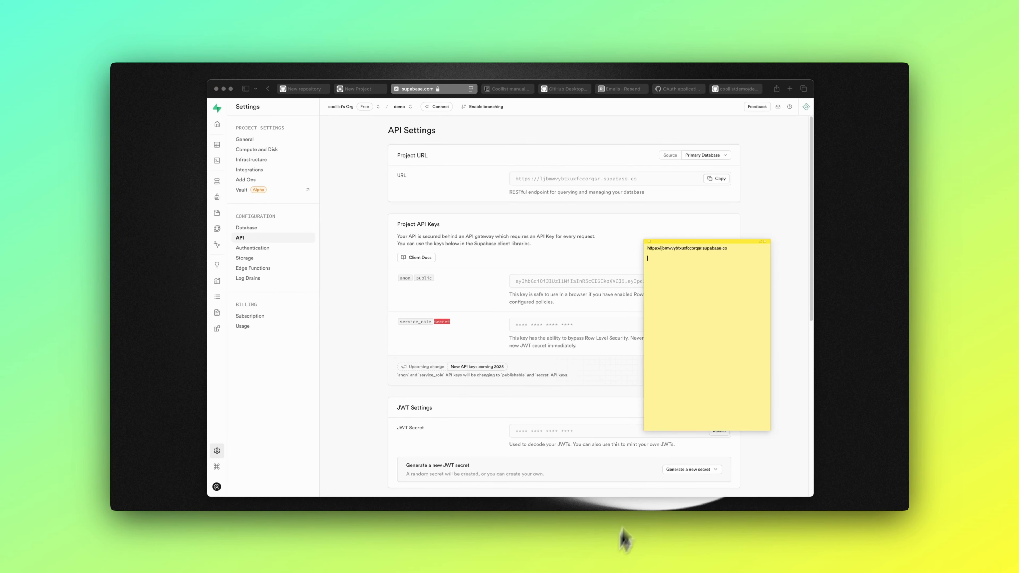
pyautogui.press('super+v')
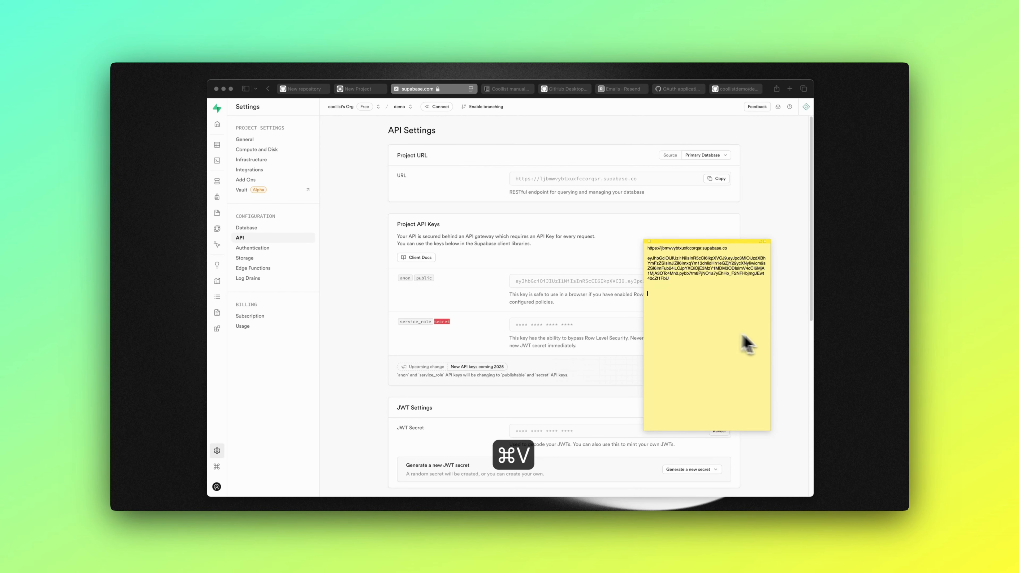
# - Reveal and copy the service_role secret key, then paste it into the sticky note
pyautogui.click(789, 342)
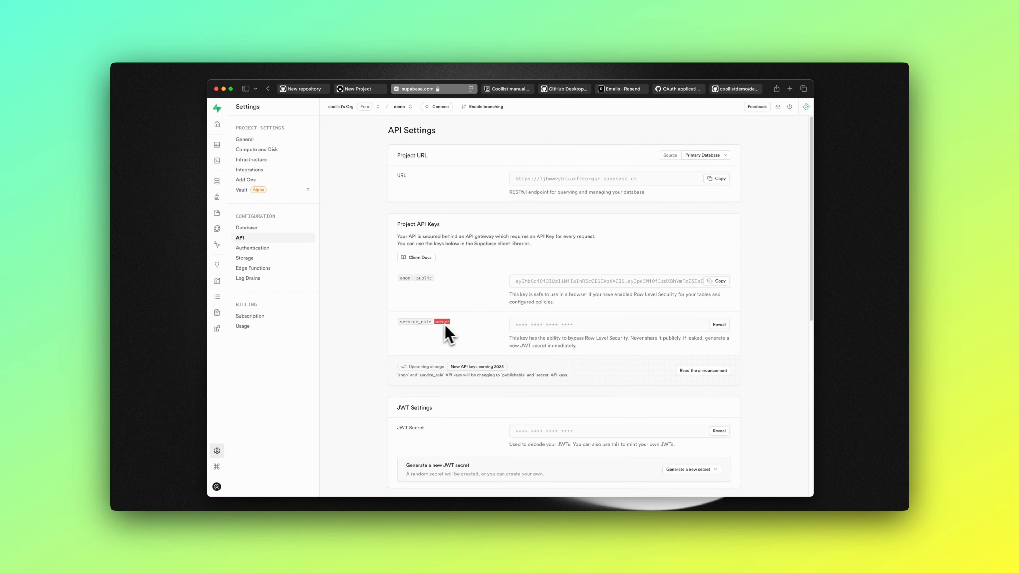
pyautogui.click(719, 325)
pyautogui.click(719, 325)
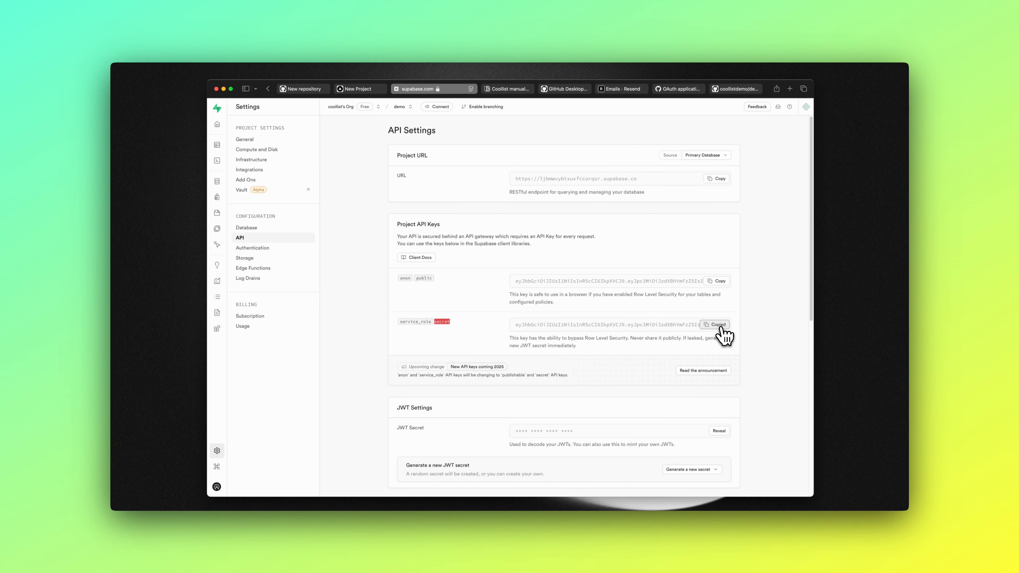
pyautogui.click(610, 560)
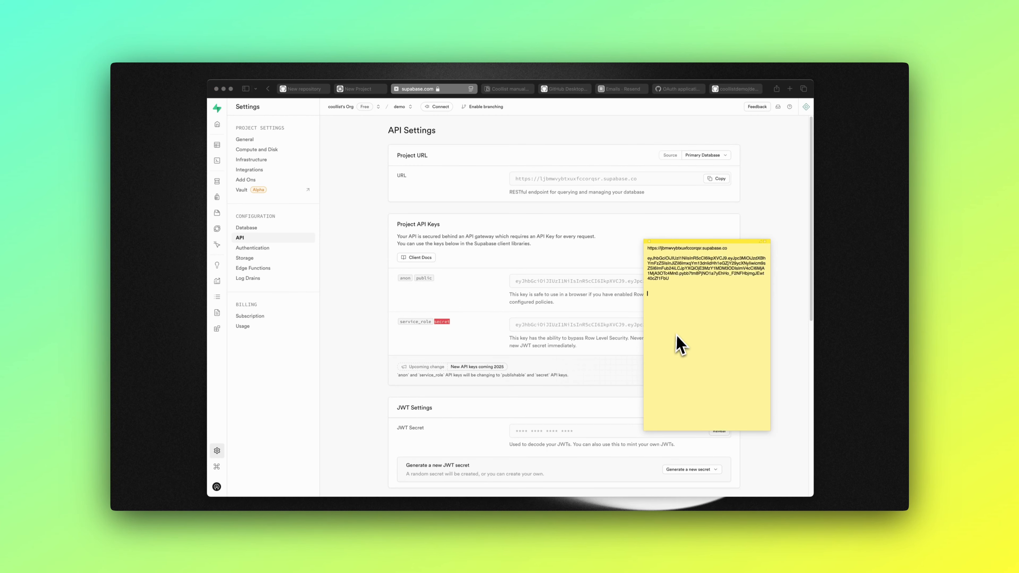
pyautogui.press('super+v')
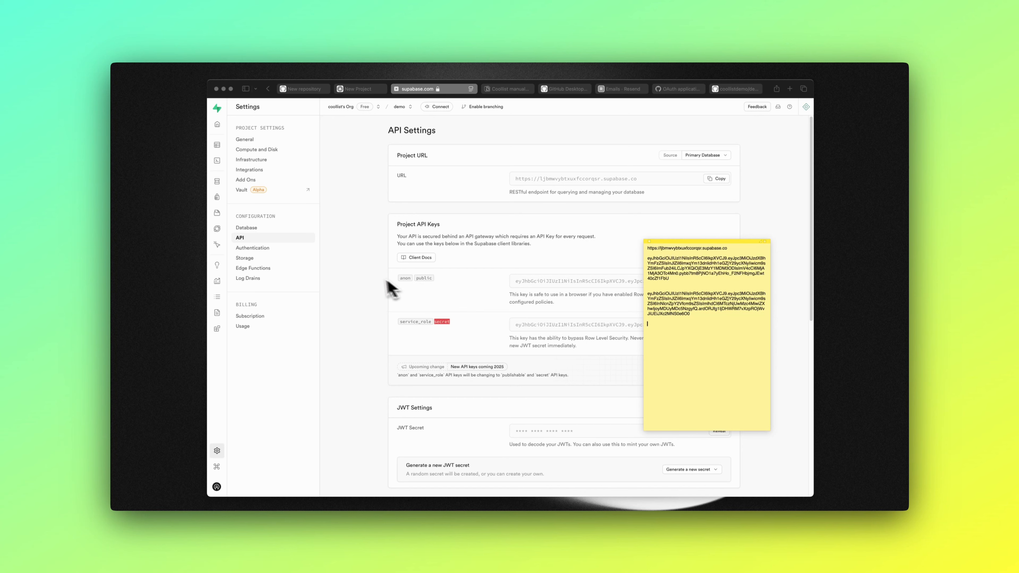
# - Switch to the Resend tab and add a new API key named demo2 with full access
pyautogui.click(363, 281)
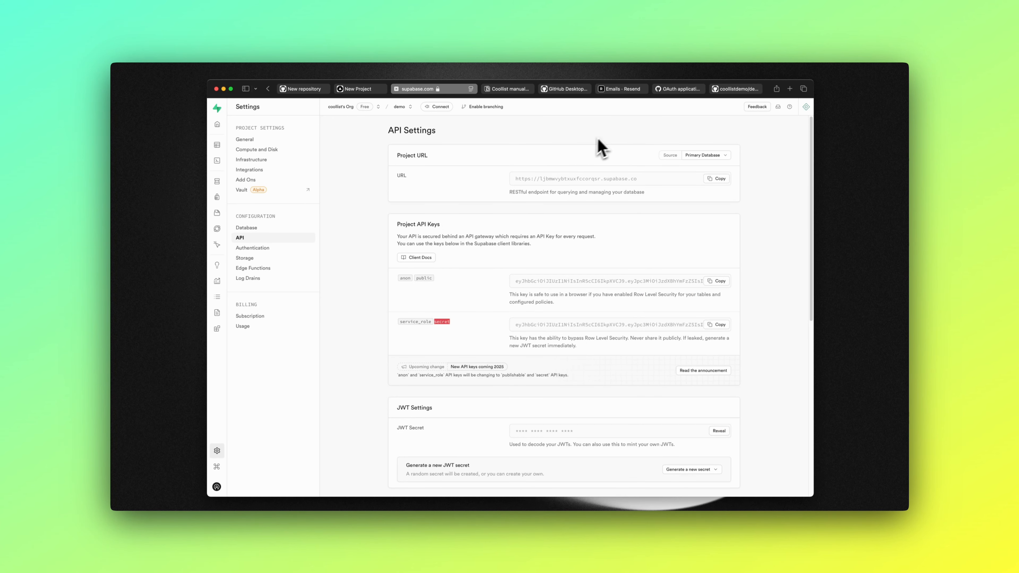
pyautogui.click(625, 91)
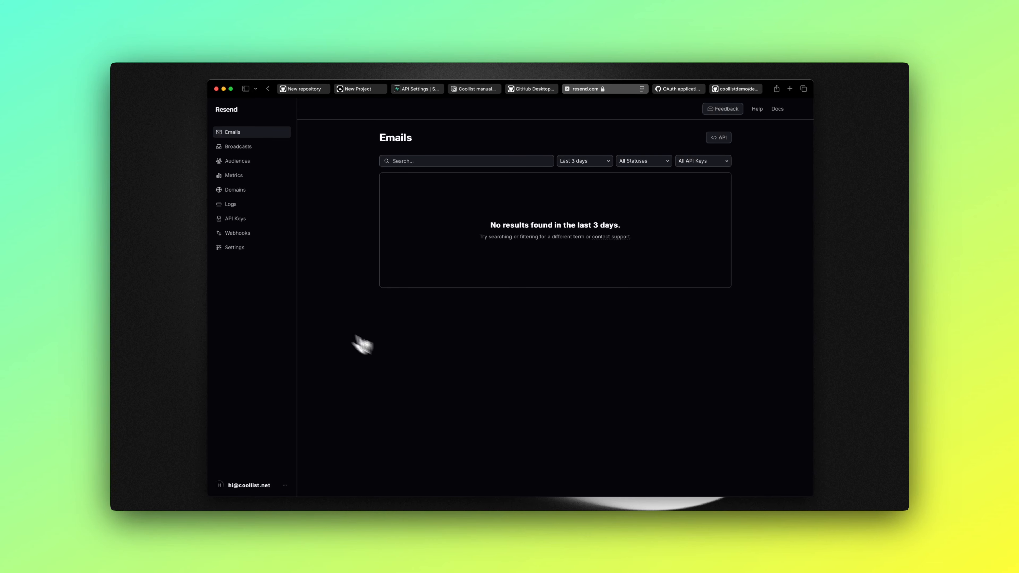
pyautogui.click(237, 220)
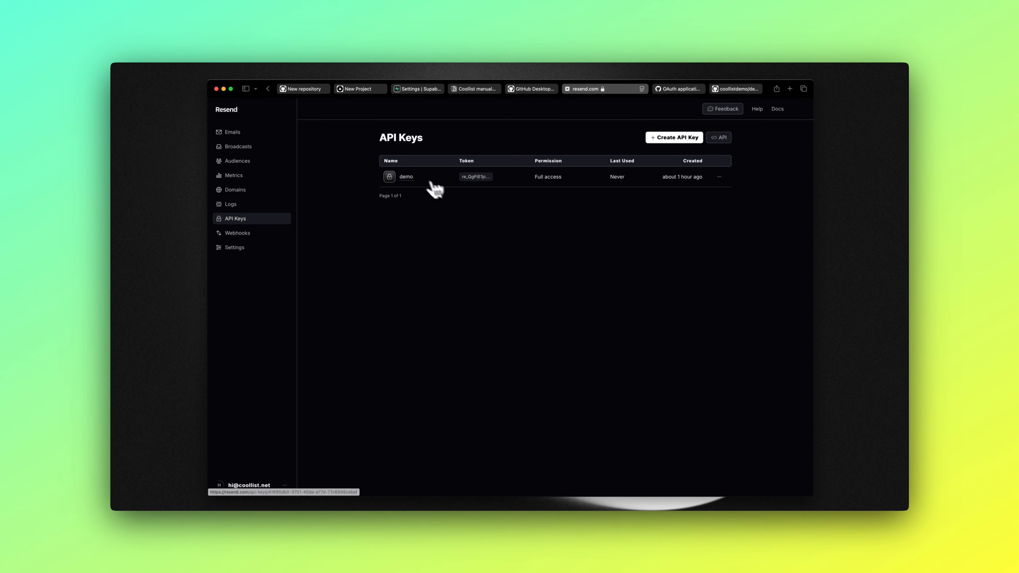
pyautogui.click(674, 138)
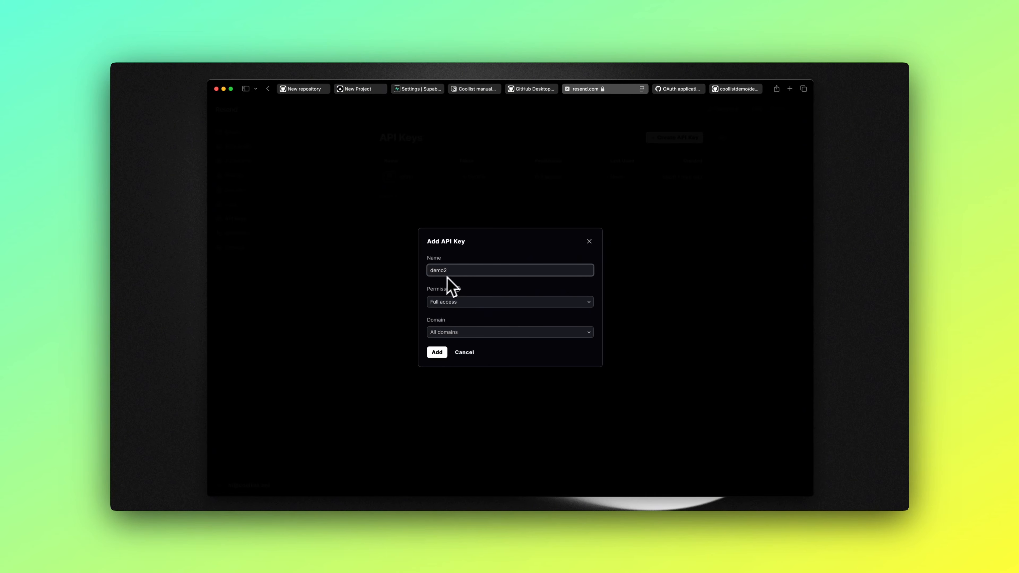
pyautogui.click(437, 353)
# - Copy the new Resend API key into the sticky note under a Resend label and close the key dialog
pyautogui.click(580, 242)
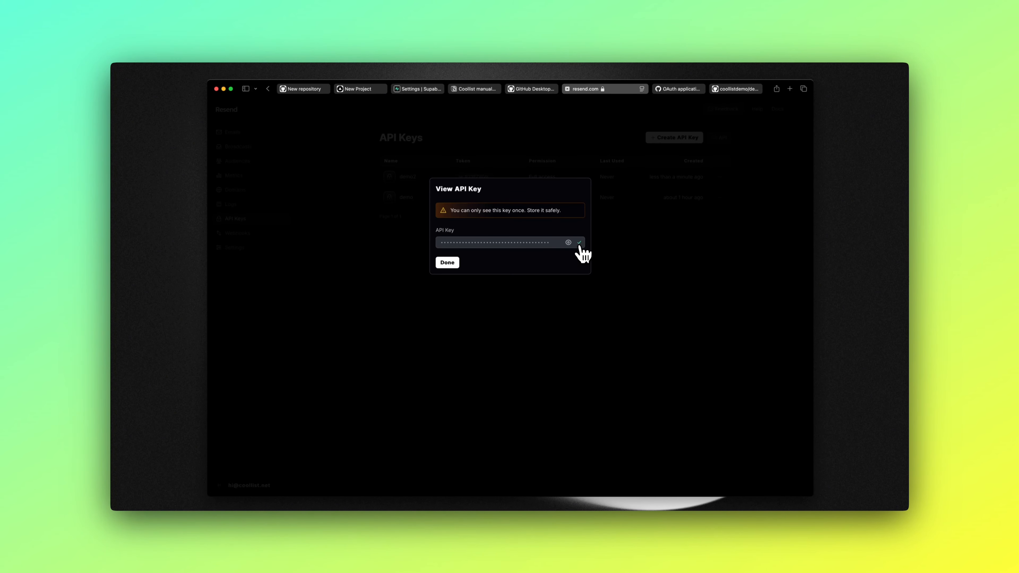
pyautogui.click(599, 556)
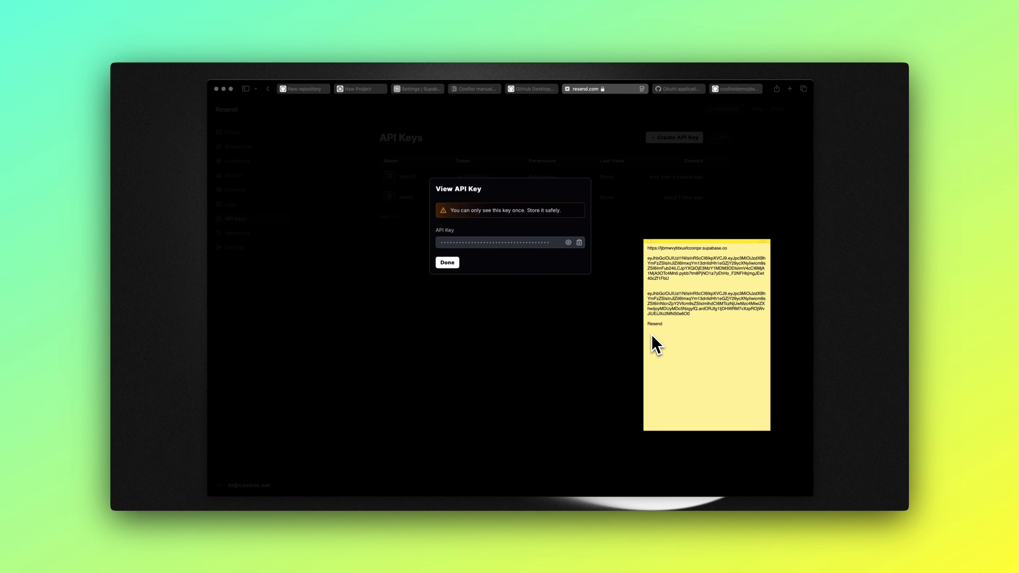
pyautogui.press('super+v')
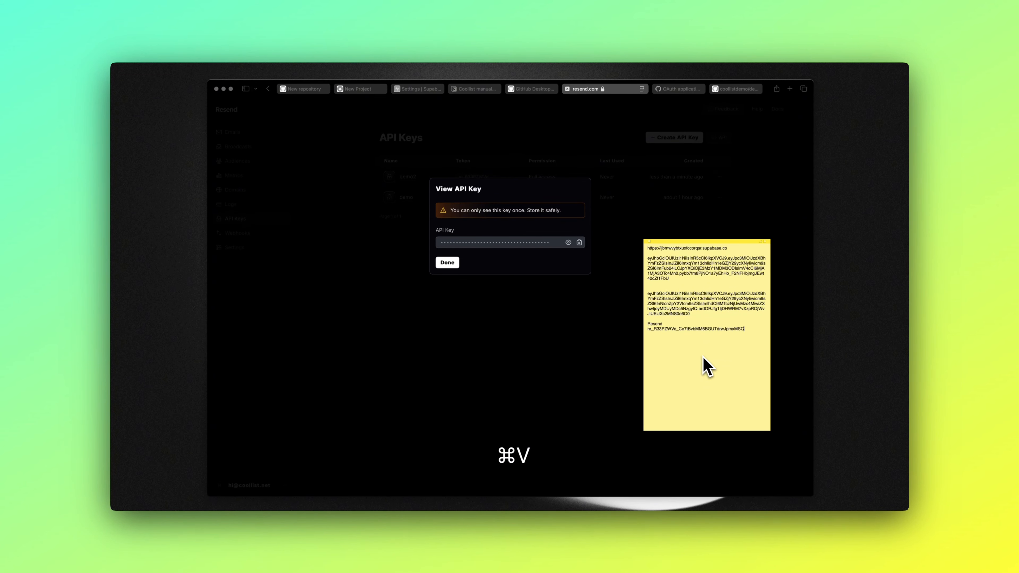
pyautogui.press('Return')
pyautogui.click(493, 269)
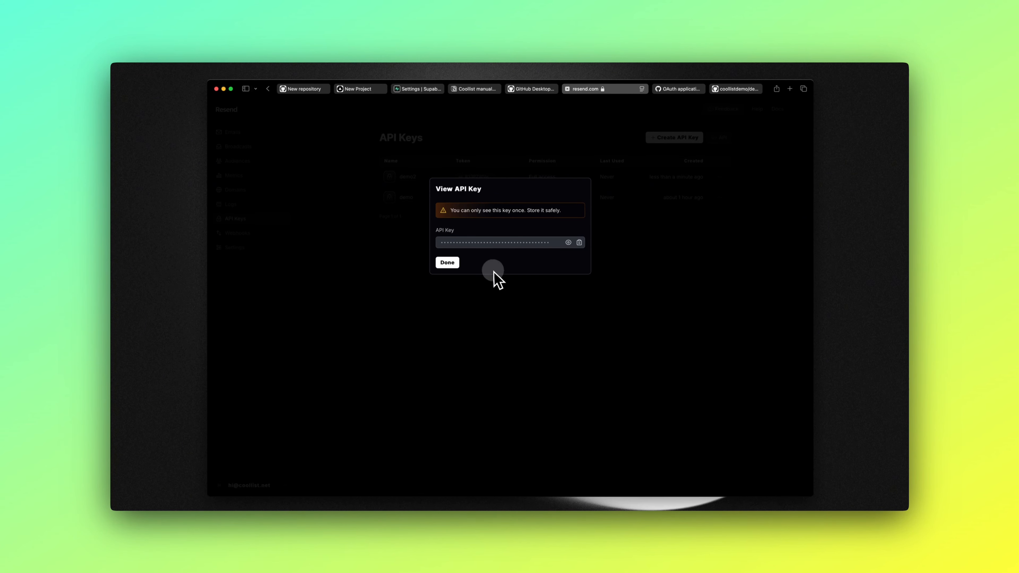
pyautogui.click(445, 264)
# - Copy the General audience's ID and paste it into the sticky note
pyautogui.click(238, 161)
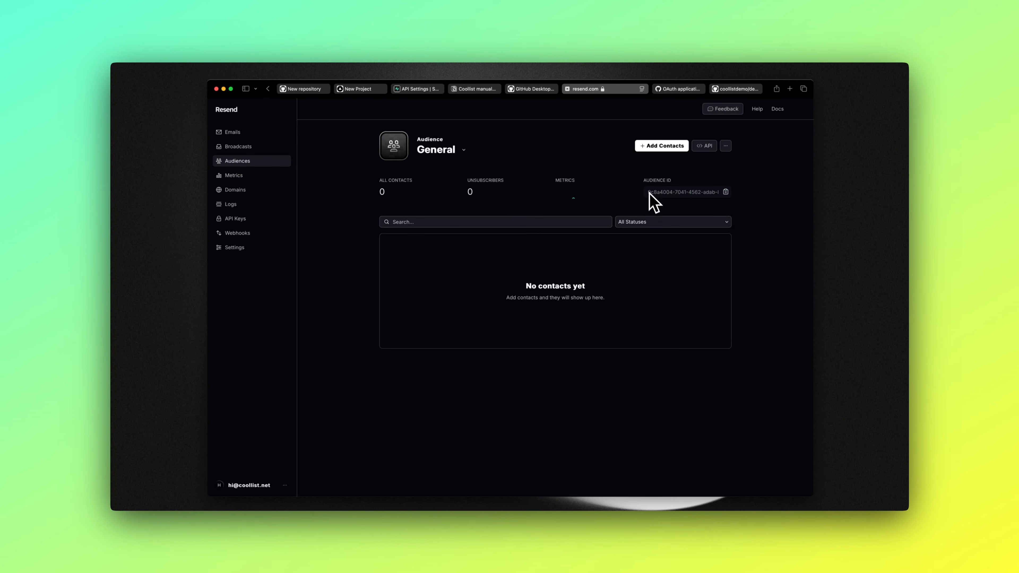
pyautogui.click(726, 193)
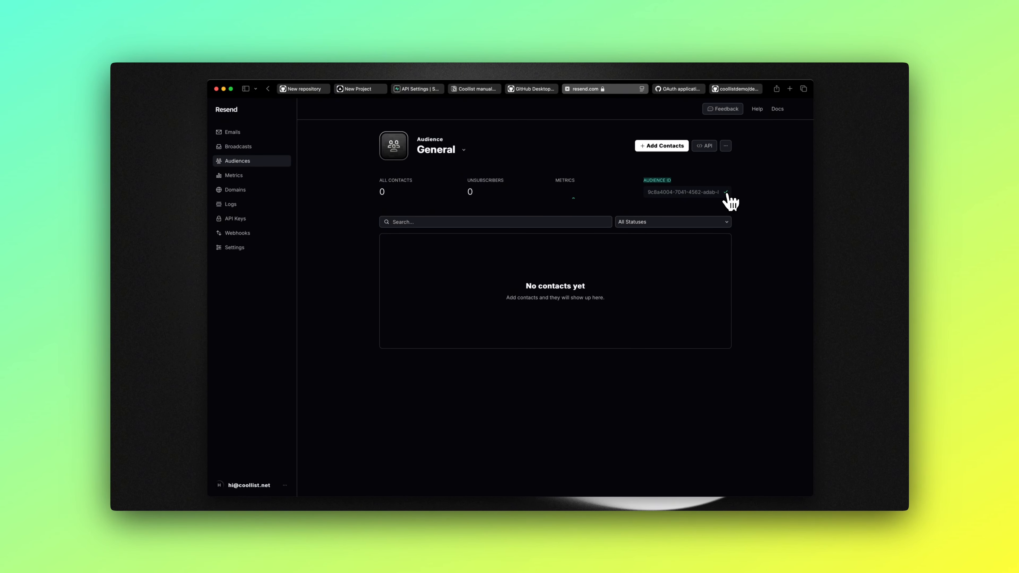
pyautogui.click(601, 549)
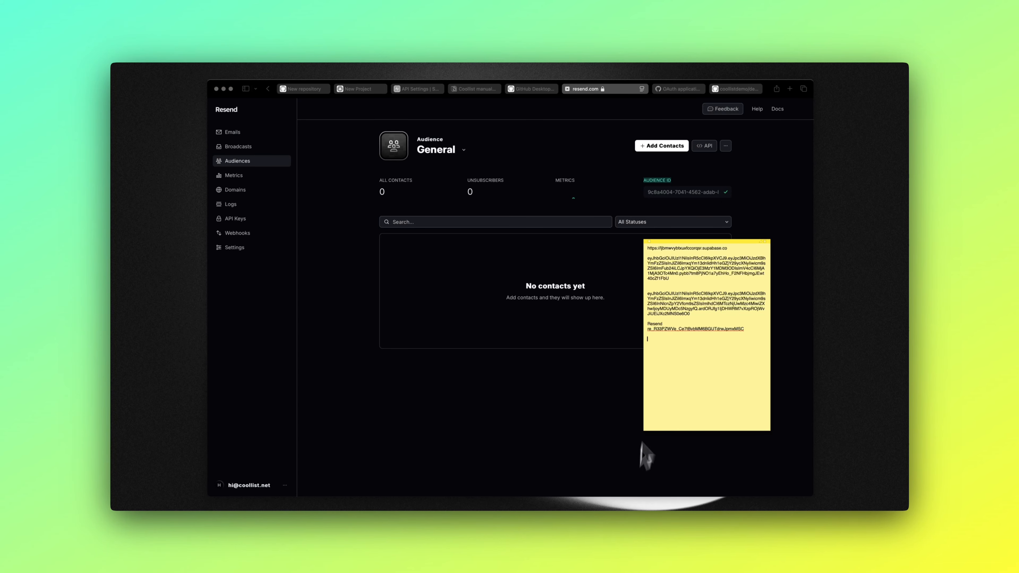
pyautogui.press('super+v')
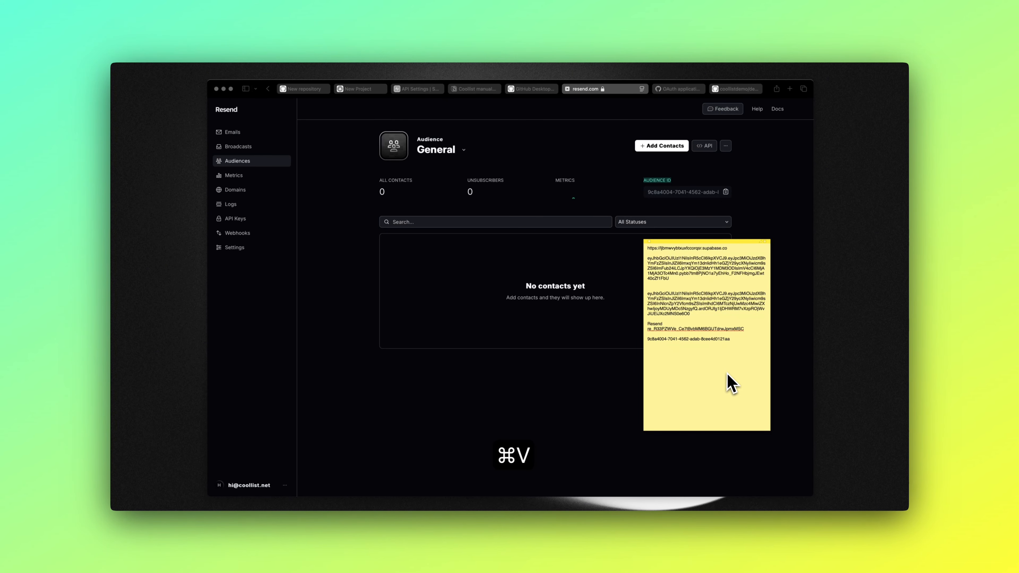
pyautogui.press('Return')
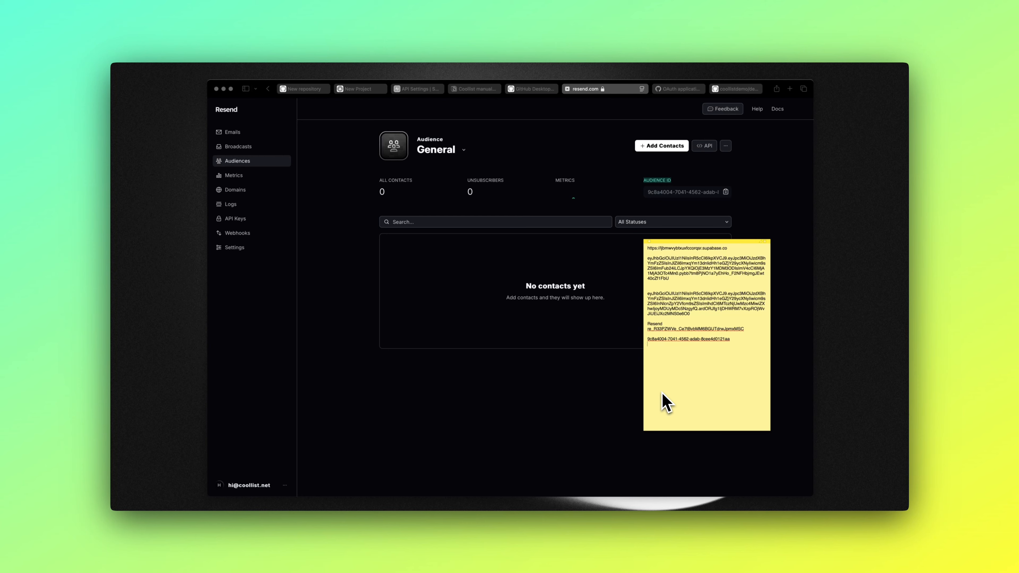
# - Open the code editor and examine the env-example file's Supabase, Stripe and Resend key sections
pyautogui.click(566, 392)
pyautogui.click(686, 560)
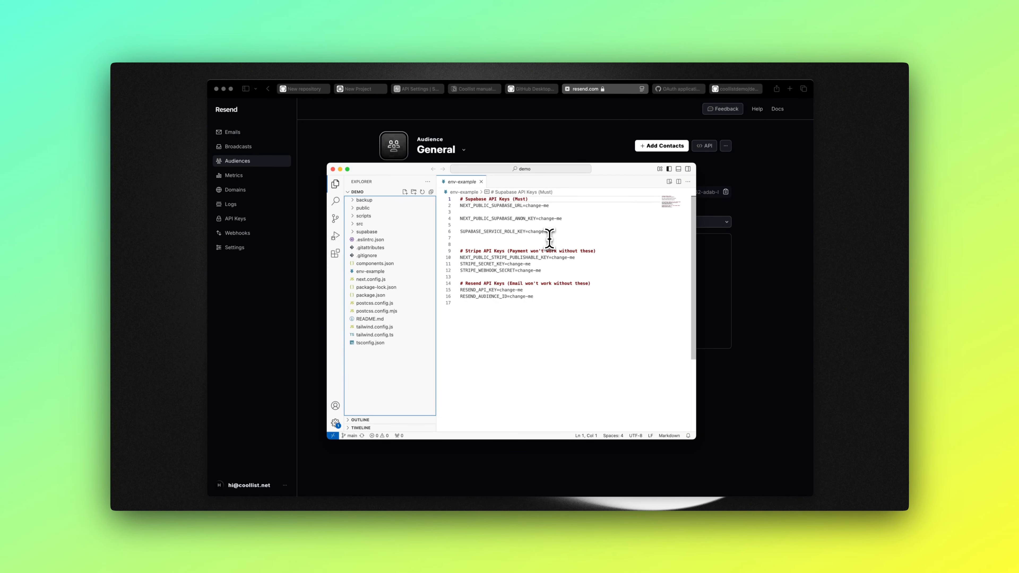
pyautogui.moveTo(550, 233); pyautogui.dragTo(457, 198)
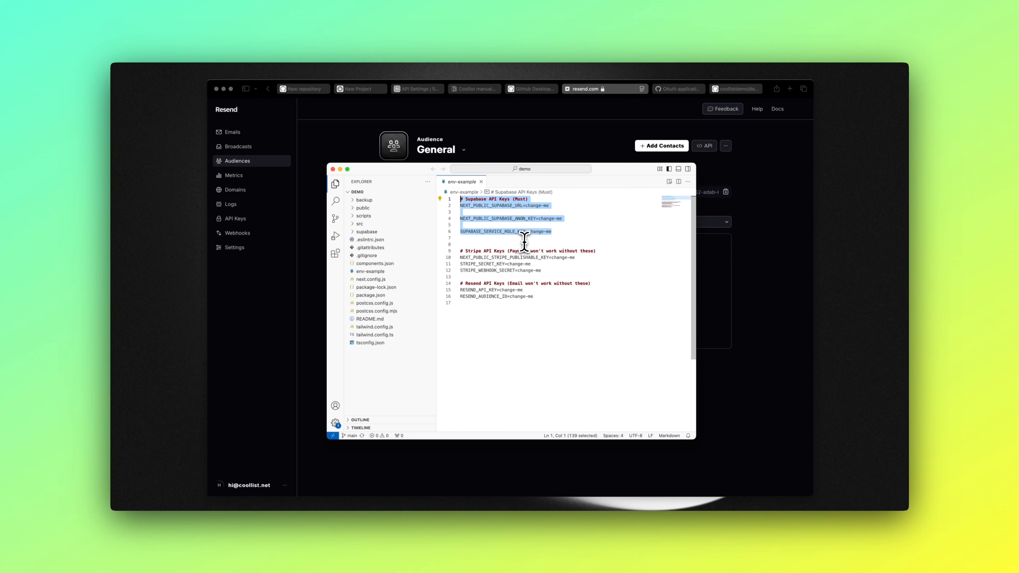
pyautogui.click(536, 298)
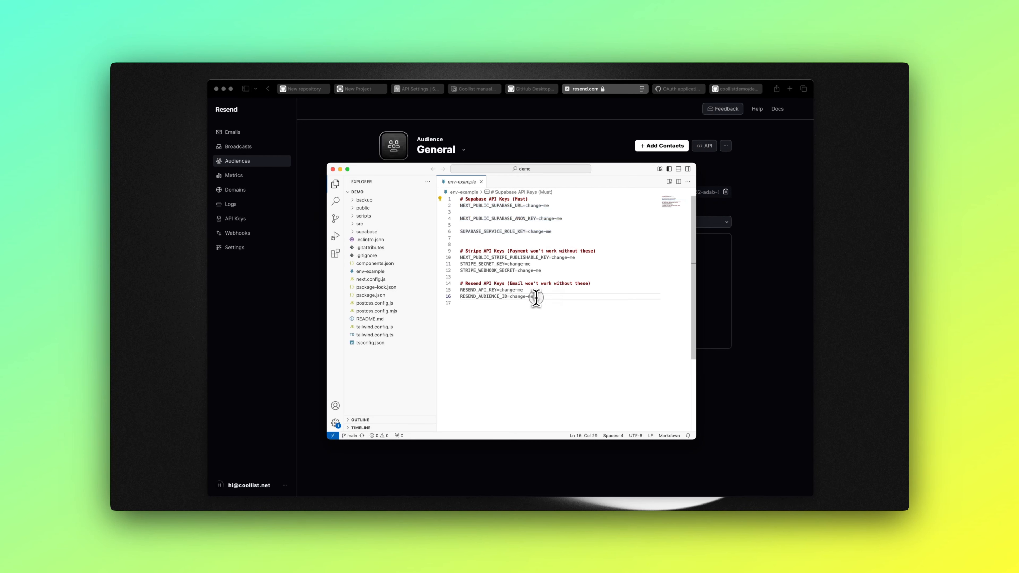
pyautogui.moveTo(536, 297); pyautogui.dragTo(458, 286)
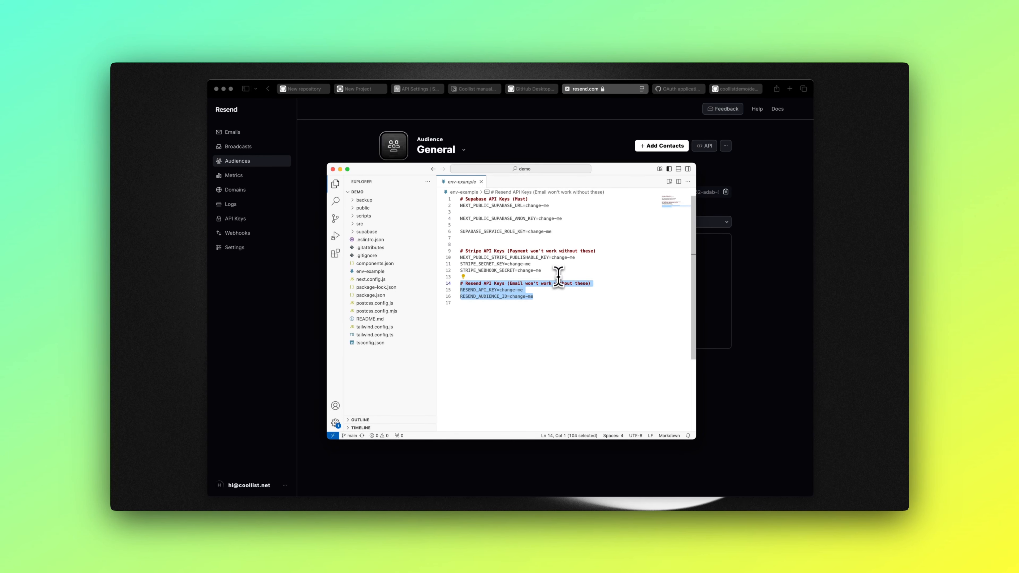
pyautogui.moveTo(542, 270); pyautogui.dragTo(448, 253)
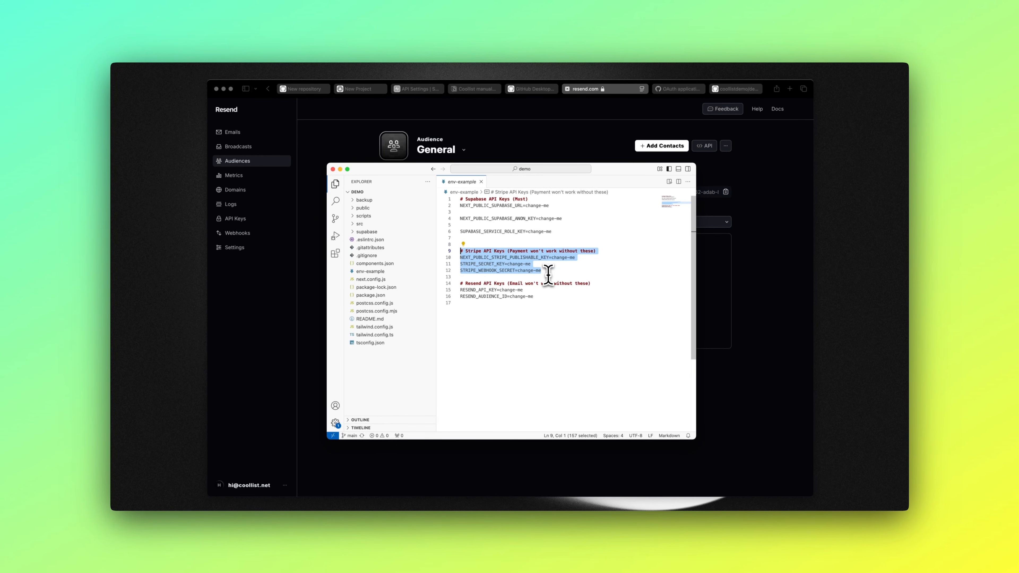
pyautogui.click(558, 304)
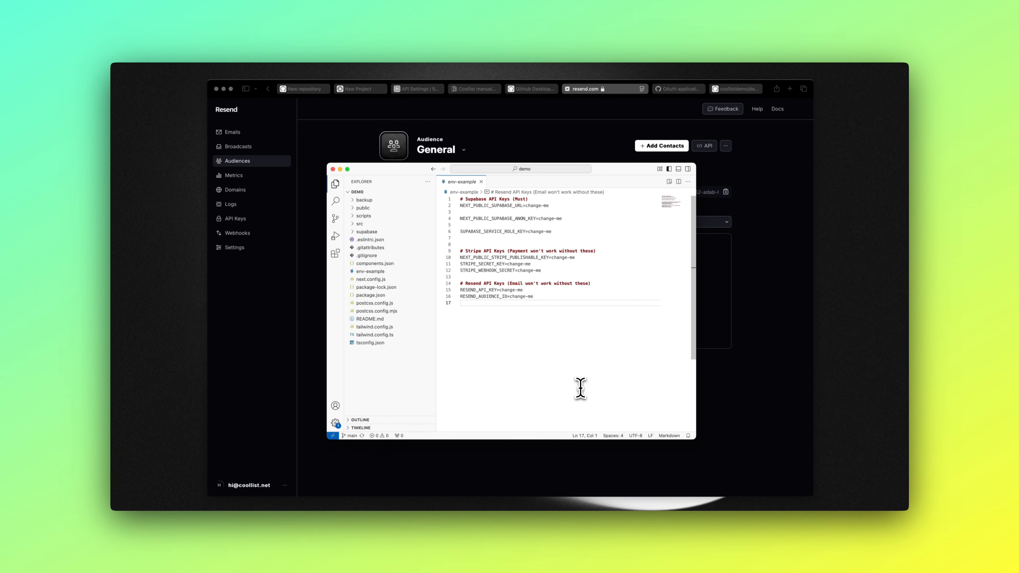
pyautogui.press('super+z')
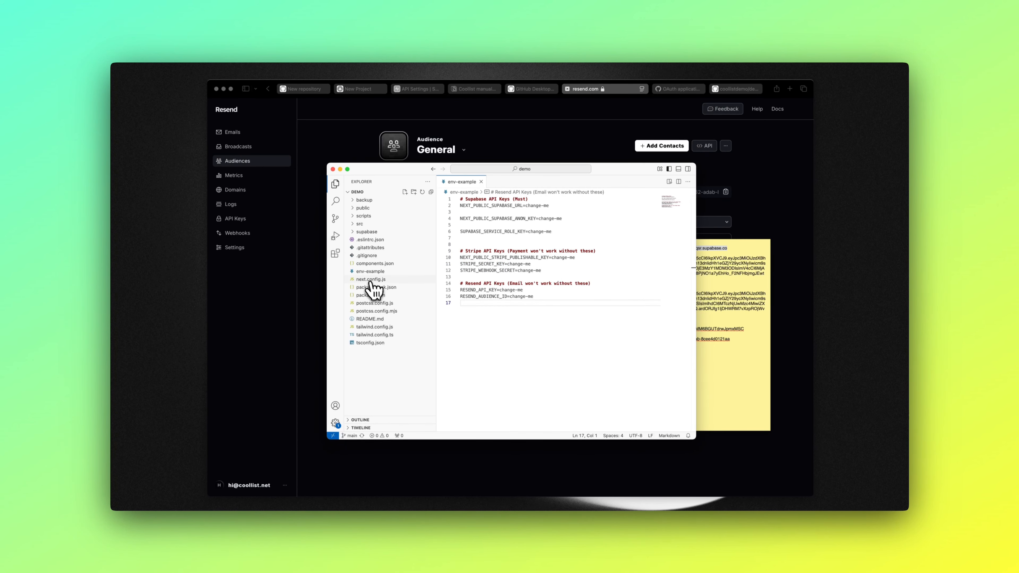
# - Rename the env-example file to .env
pyautogui.rightClick(363, 273)
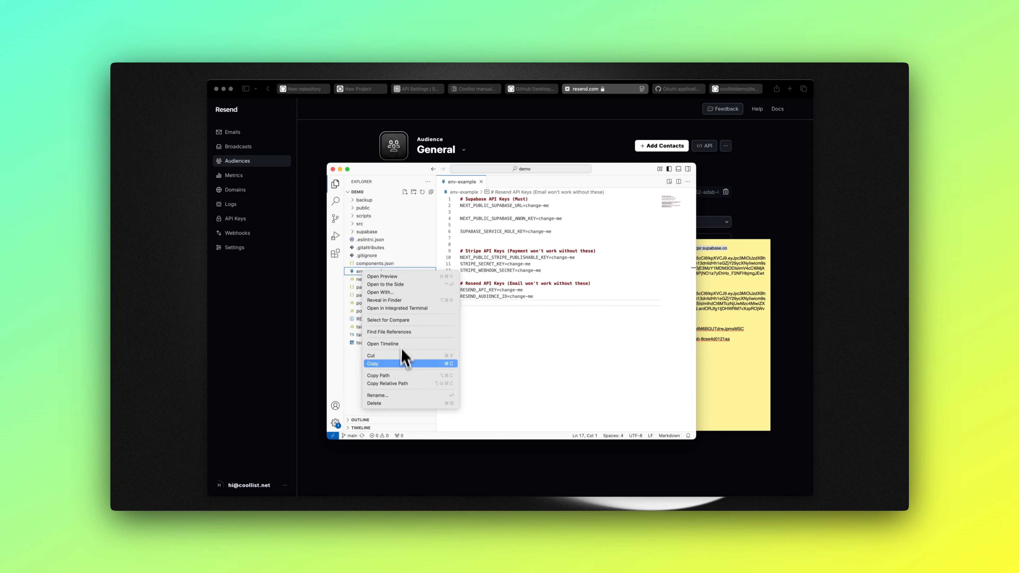
pyautogui.click(406, 396)
pyautogui.press('Right')
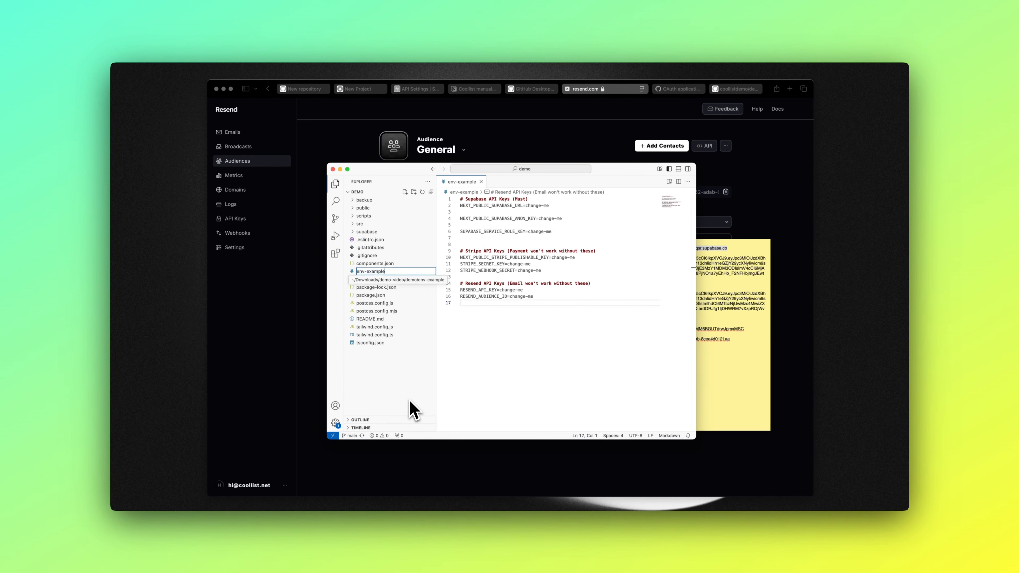
pyautogui.press('BackSpace')
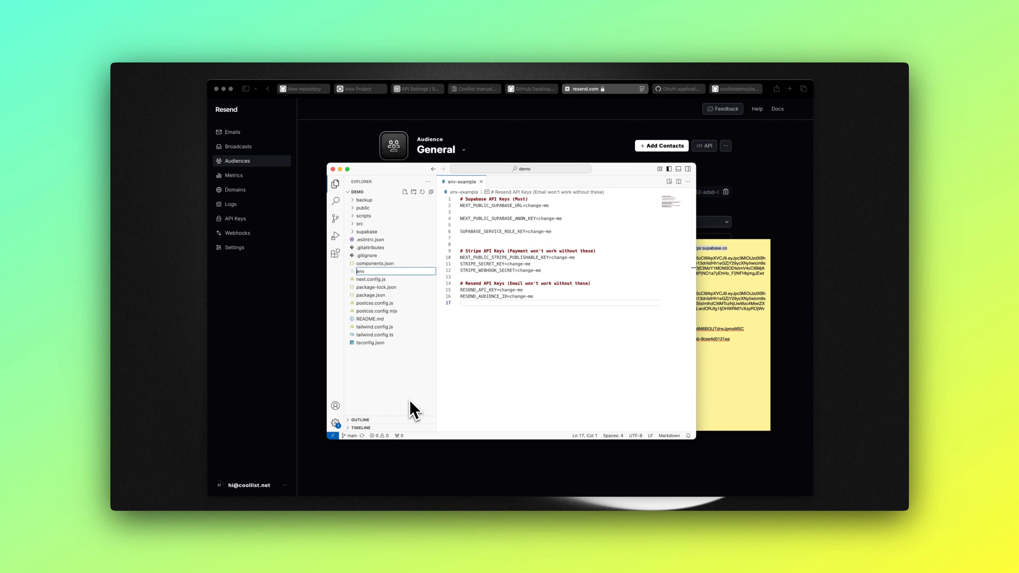
pyautogui.write('.')
pyautogui.press('Return')
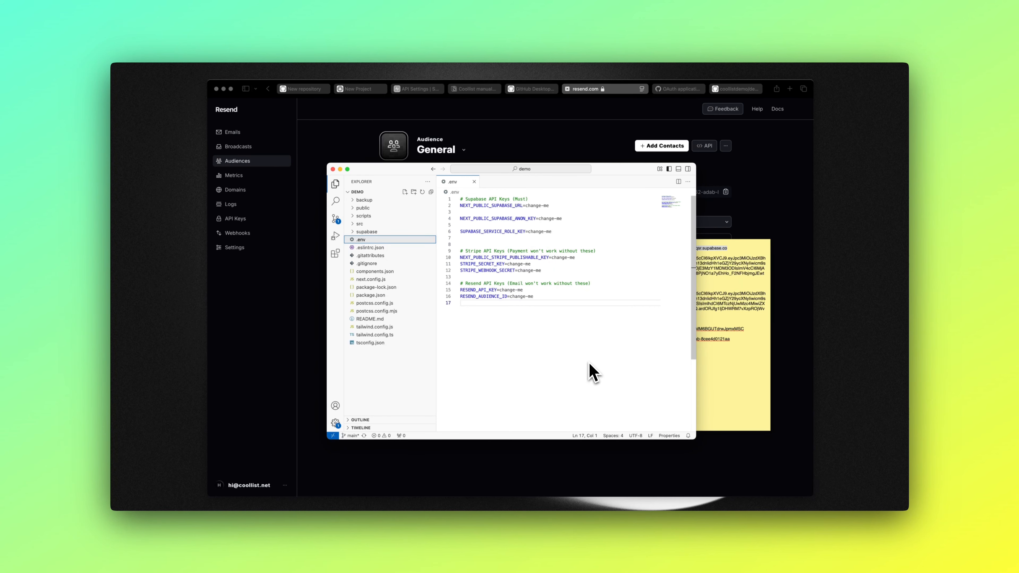
# - Copy the Supabase project URL from the sticky note and paste it as the NEXT_PUBLIC_SUPABASE_URL value
pyautogui.click(728, 326)
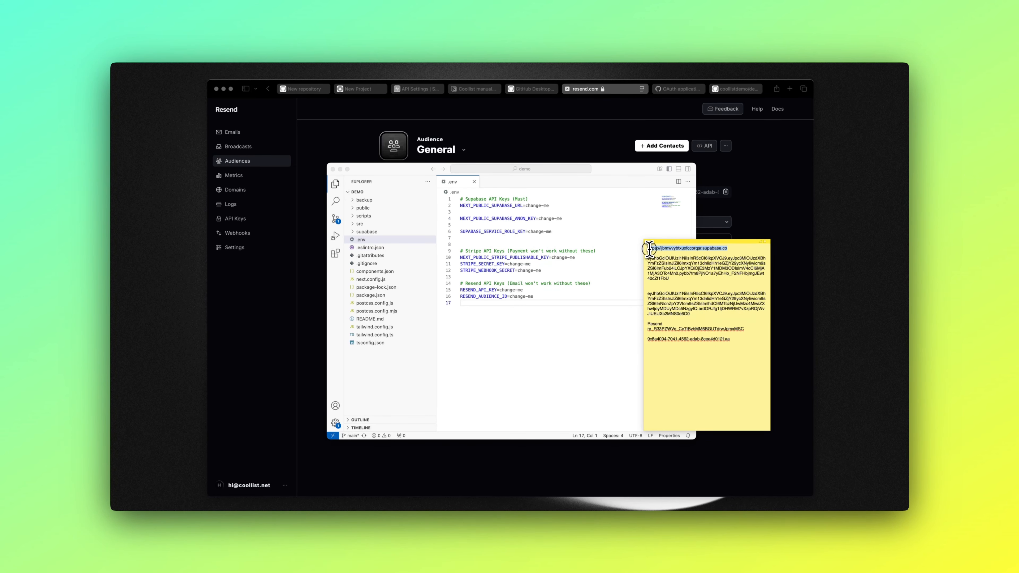
pyautogui.press('super+c')
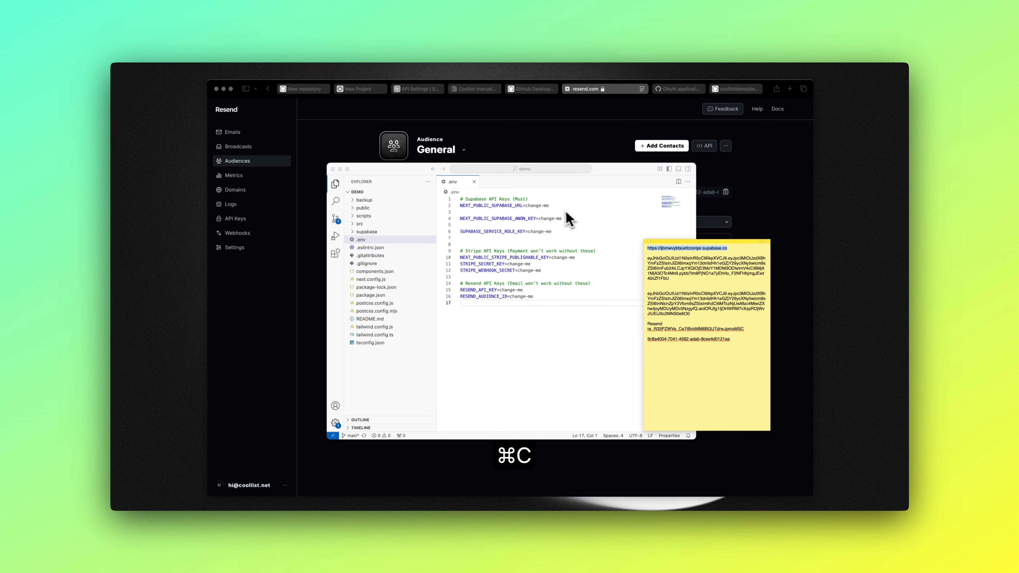
pyautogui.click(550, 202)
pyautogui.moveTo(549, 205); pyautogui.dragTo(527, 206)
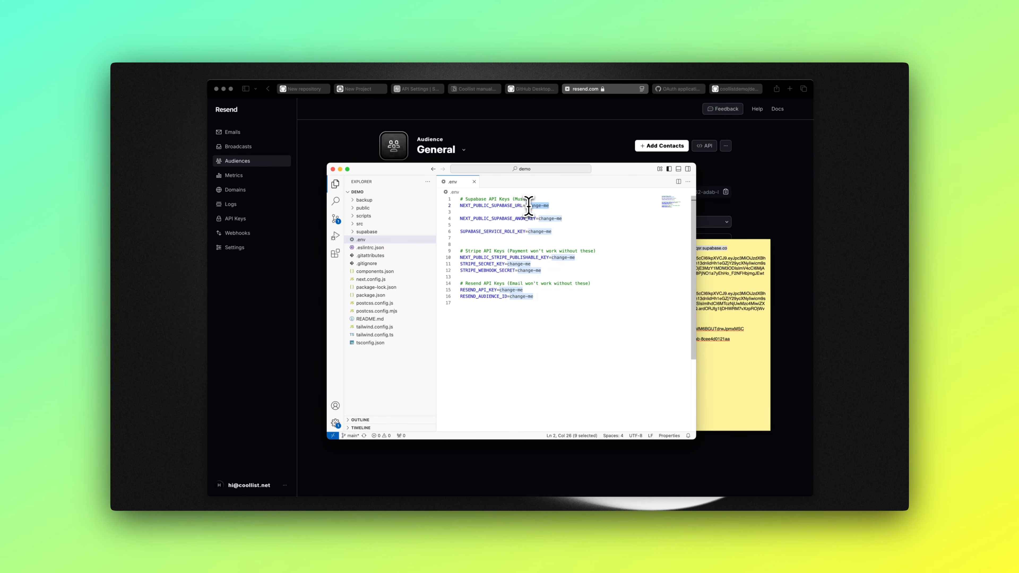
pyautogui.press('BackSpace')
pyautogui.press('super+v')
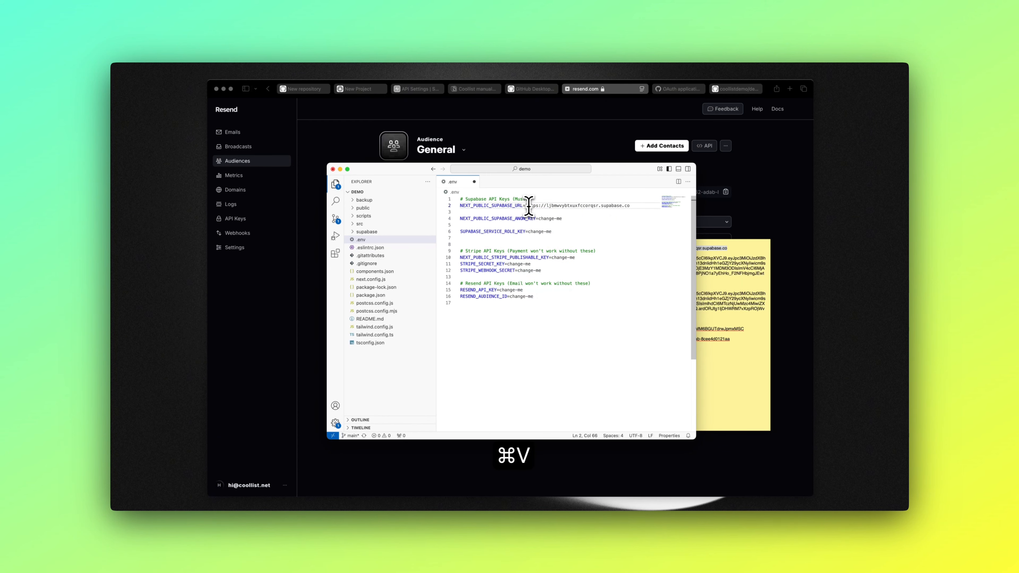
# - Copy the anon key from the sticky note and paste it as the NEXT_PUBLIC_SUPABASE_ANON_KEY value
pyautogui.moveTo(679, 283); pyautogui.dragTo(638, 260)
pyautogui.press('super+c')
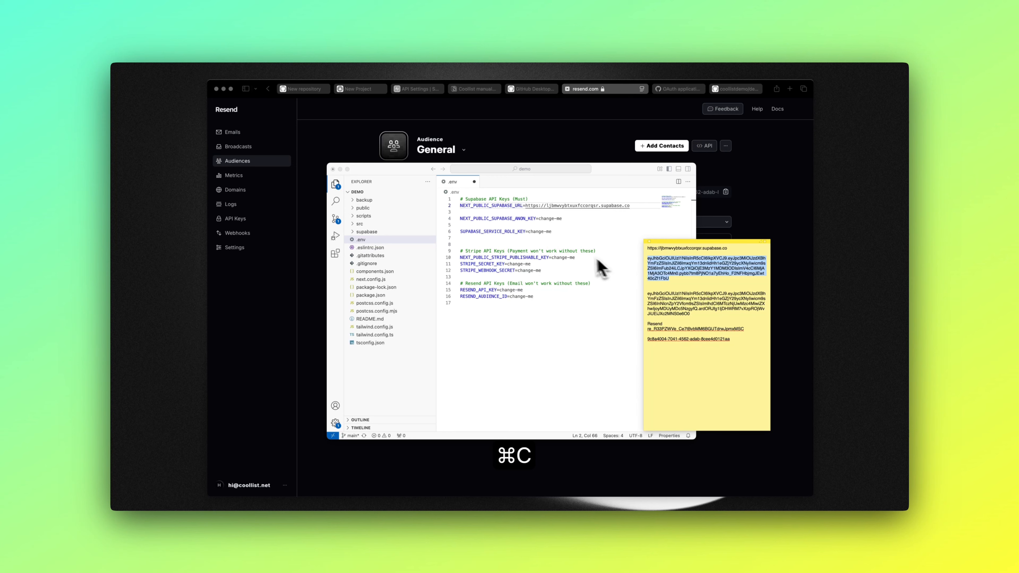
pyautogui.click(564, 220)
pyautogui.moveTo(563, 219); pyautogui.dragTo(541, 219)
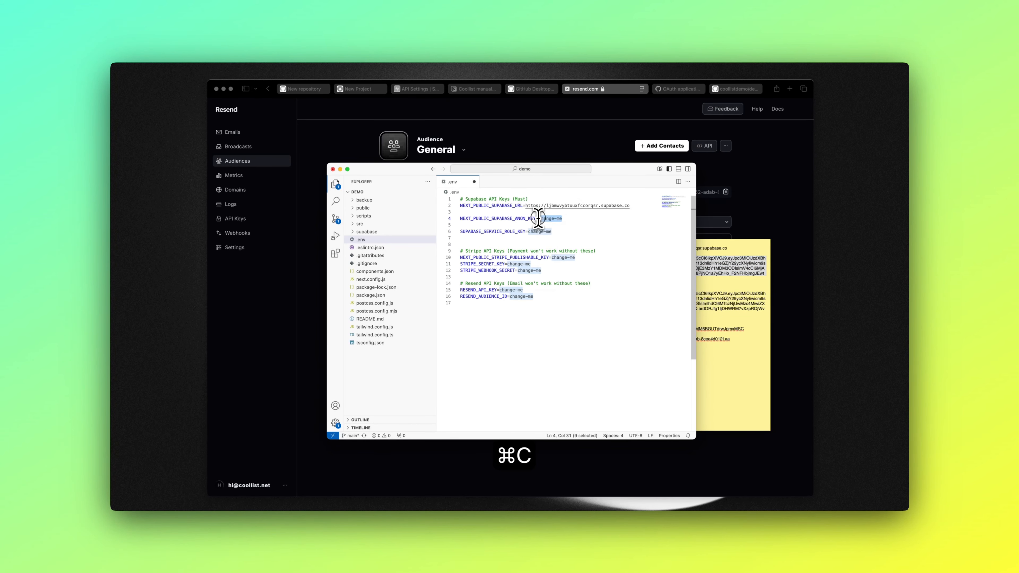
pyautogui.press('super+v')
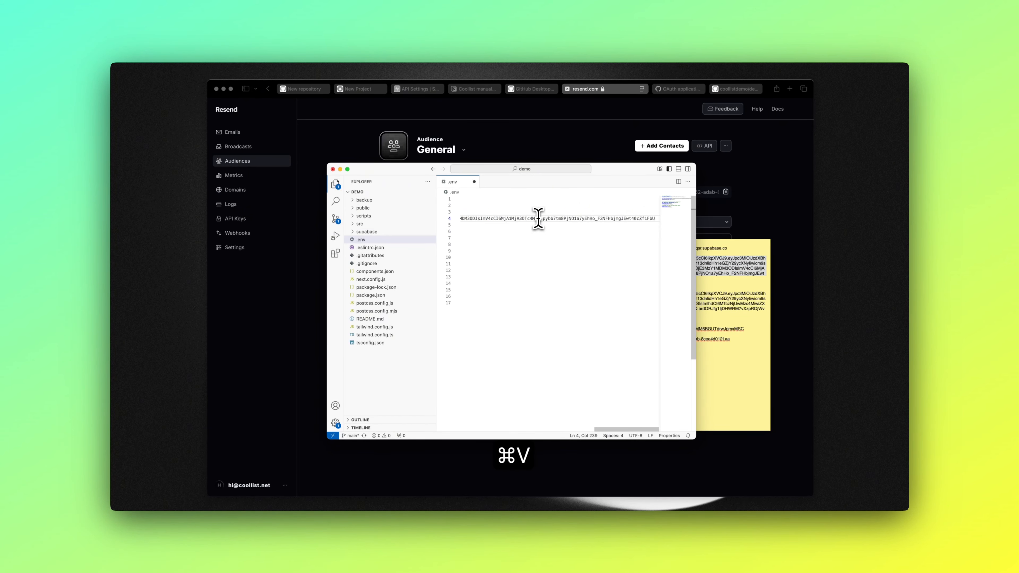
# - Copy the service_role key from the sticky note and paste it as the SUPABASE_SERVICE_ROLE_KEY value
pyautogui.click(724, 317)
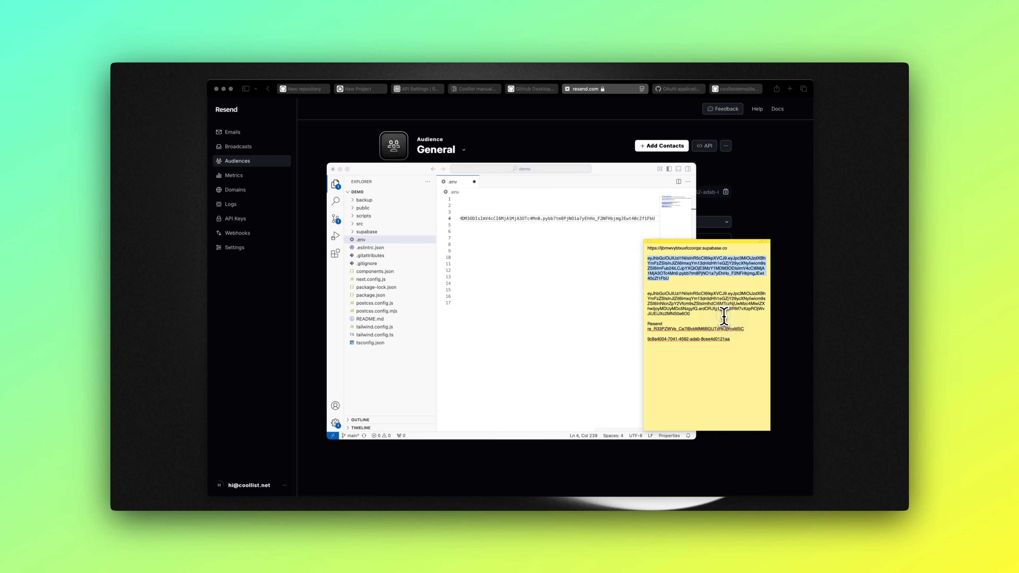
pyautogui.moveTo(708, 315); pyautogui.dragTo(638, 296)
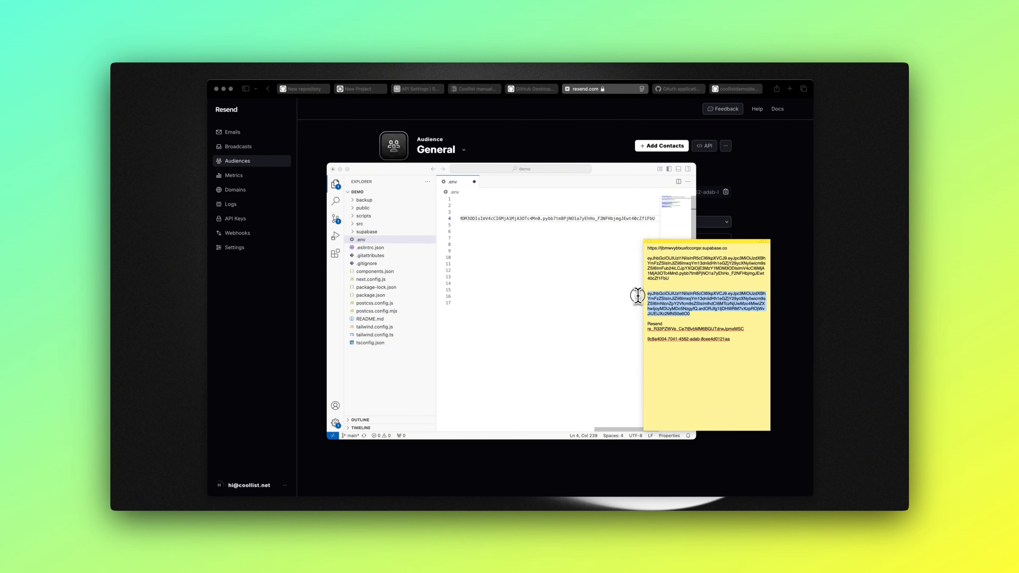
pyautogui.press('super+c')
pyautogui.click(620, 427)
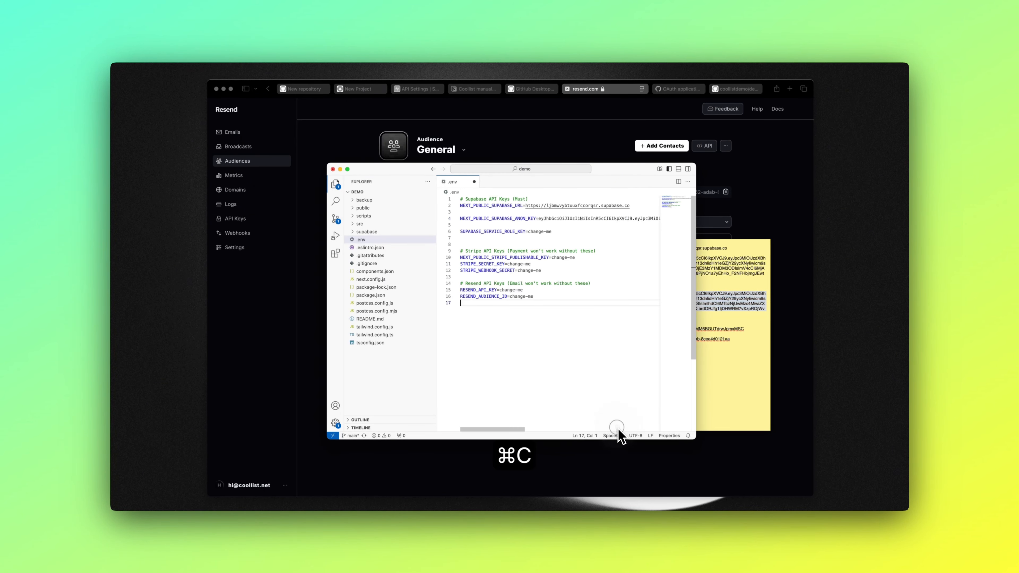
pyautogui.moveTo(620, 429); pyautogui.dragTo(489, 433)
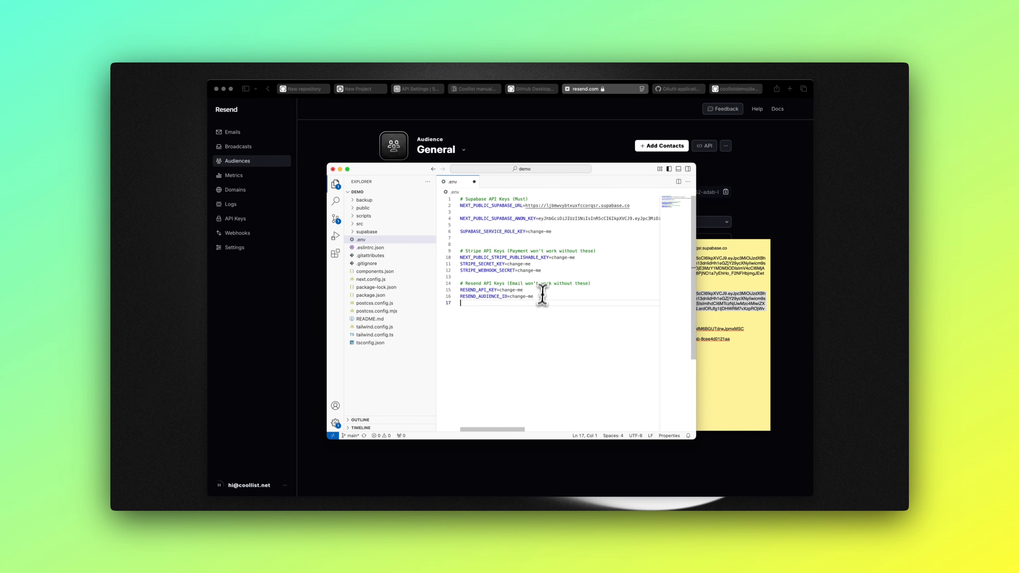
pyautogui.moveTo(552, 232); pyautogui.dragTo(528, 232)
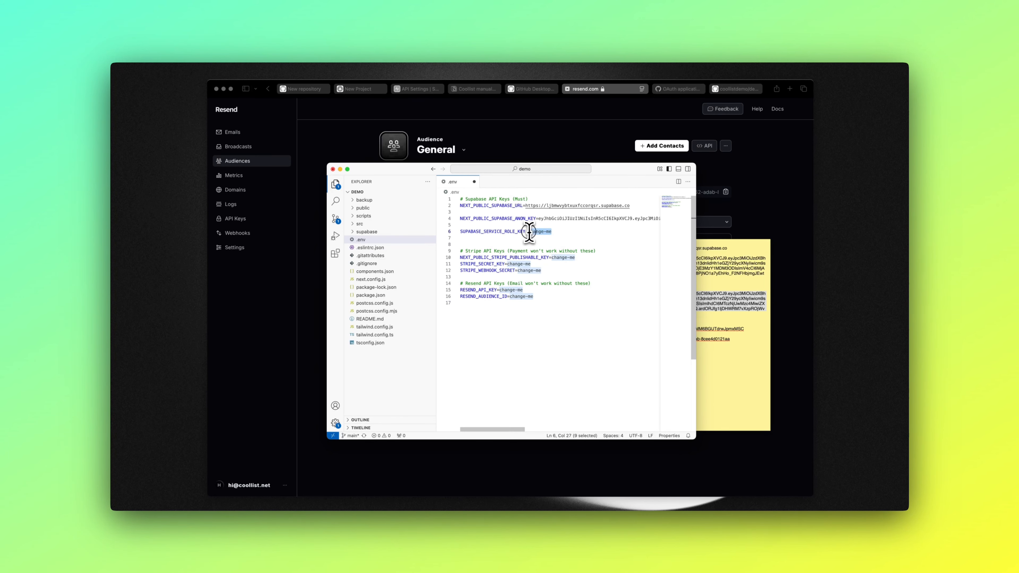
pyautogui.press('super+v')
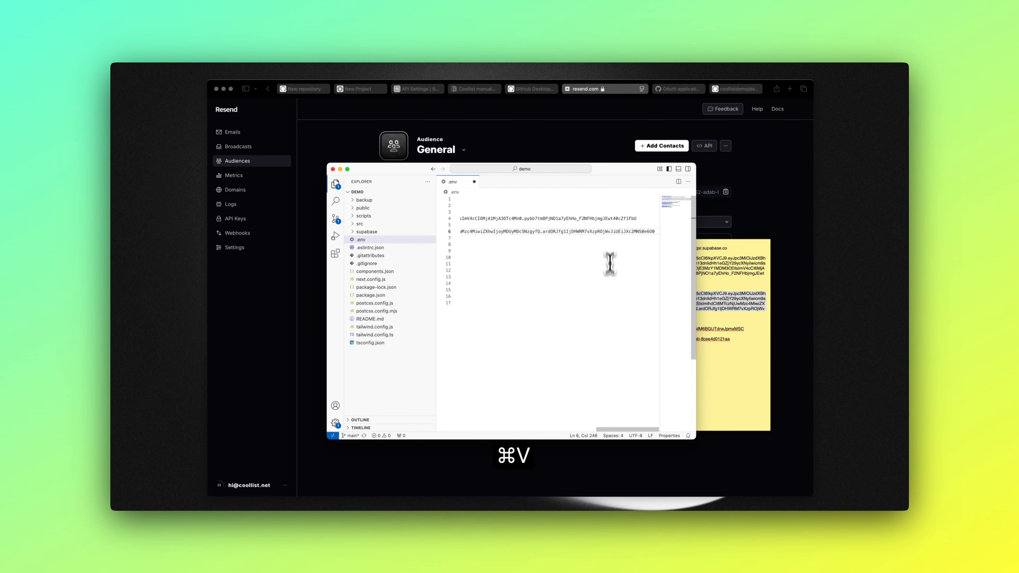
pyautogui.press('Return')
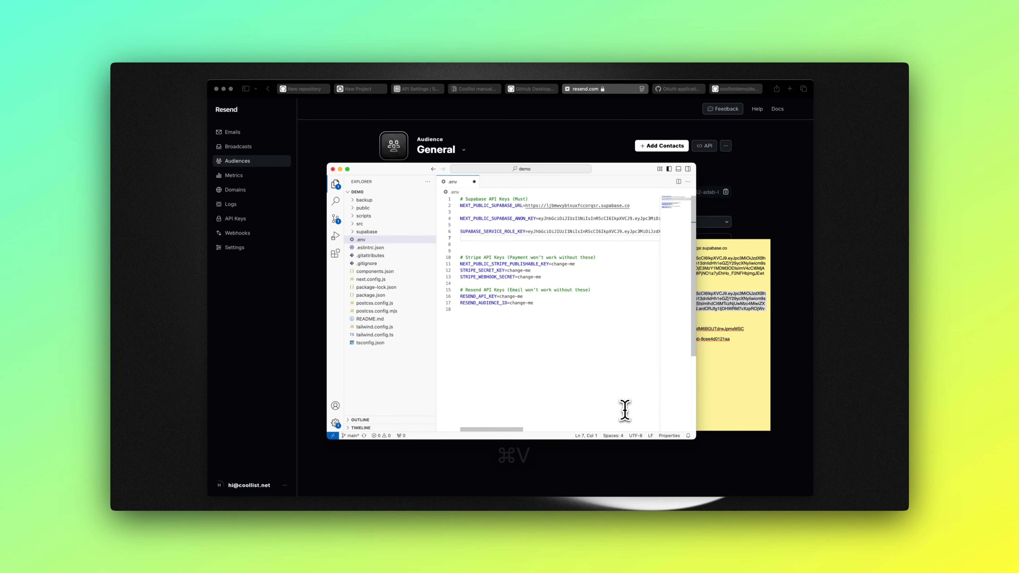
# - Copy the Resend API key from the sticky note and paste it as the RESEND_API_KEY value
pyautogui.click(706, 354)
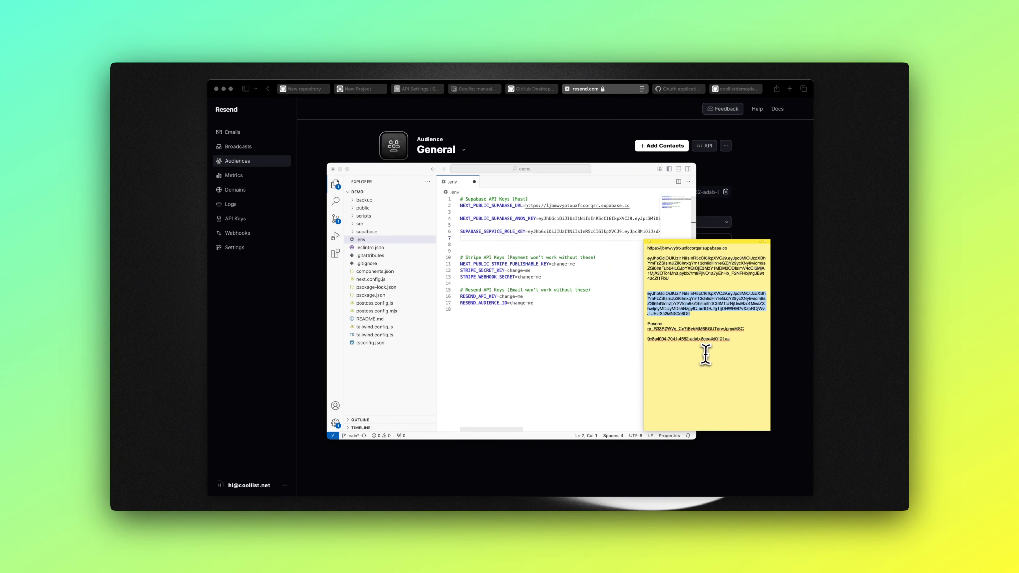
pyautogui.moveTo(744, 330); pyautogui.dragTo(636, 330)
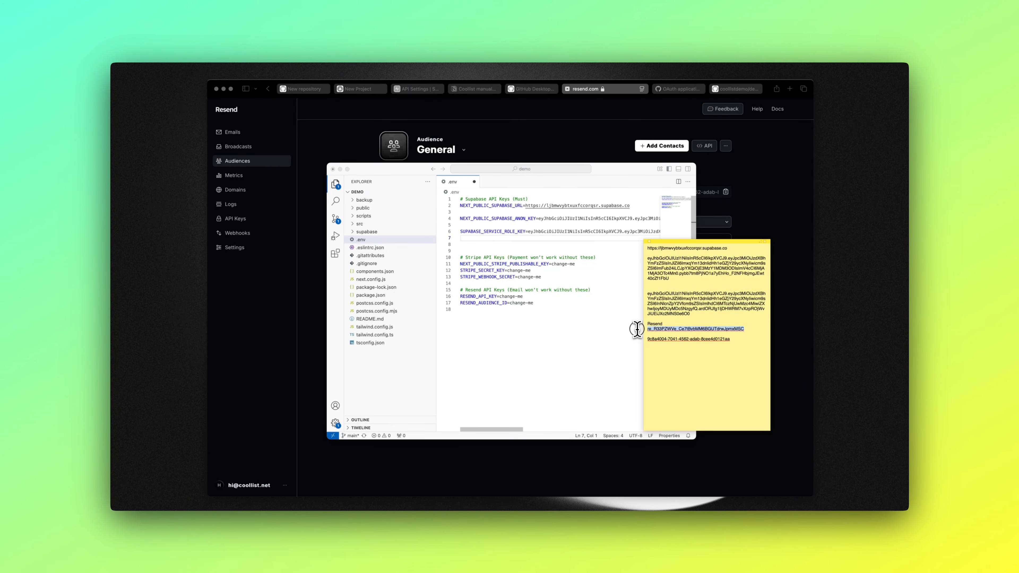
pyautogui.press('super+c')
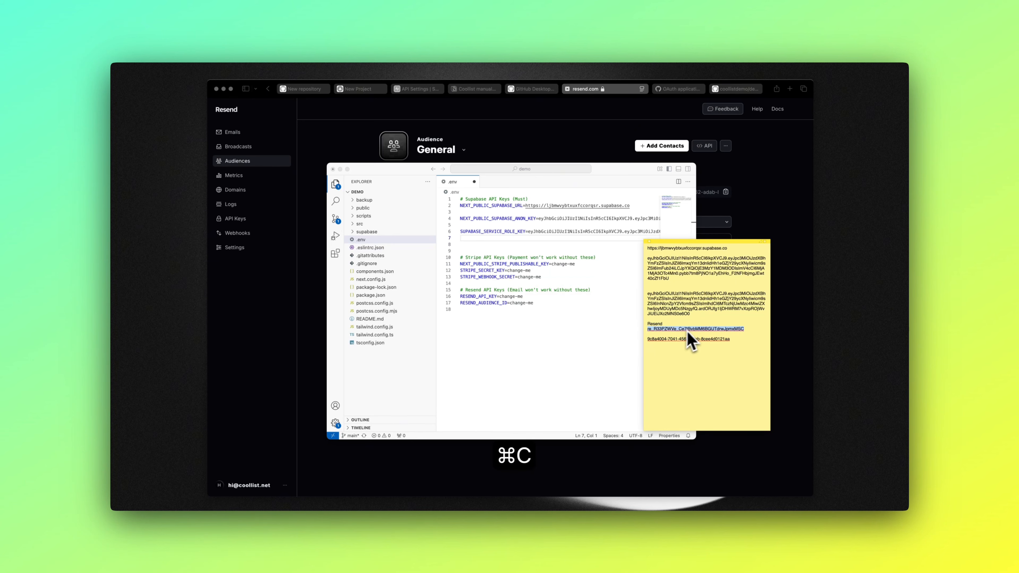
pyautogui.click(531, 301)
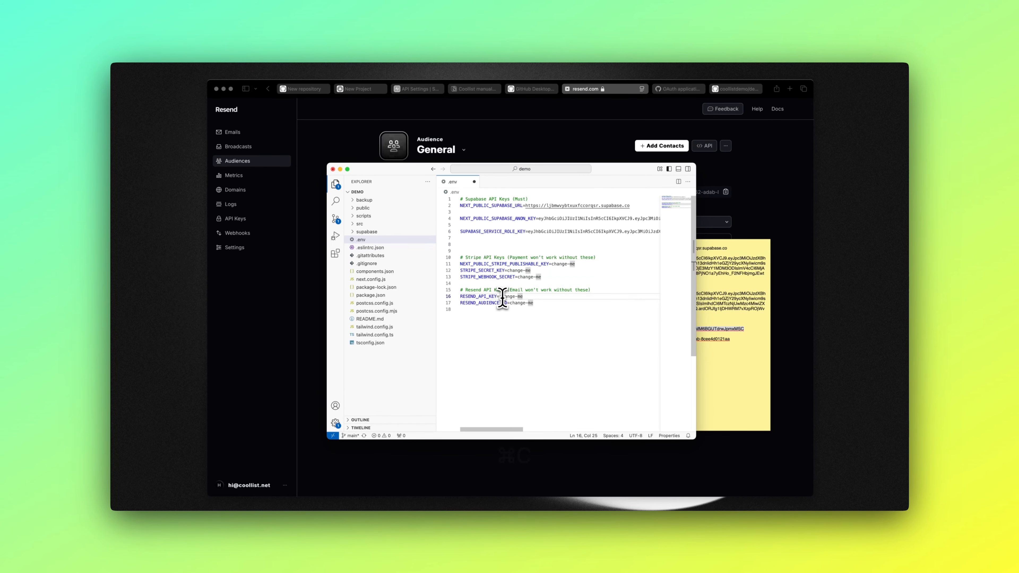
pyautogui.moveTo(499, 297); pyautogui.dragTo(520, 297)
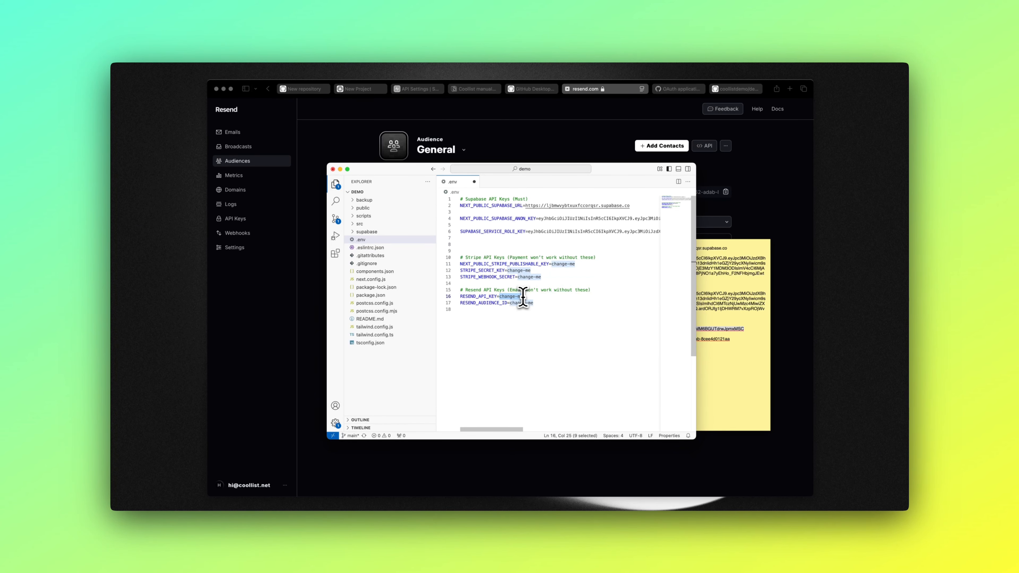
pyautogui.press('super+v')
# - Paste the audience ID from the sticky note as the RESEND_AUDIENCE_ID value and save the .env file
pyautogui.click(730, 350)
pyautogui.moveTo(729, 339); pyautogui.dragTo(640, 341)
pyautogui.press('super+c')
pyautogui.click(562, 329)
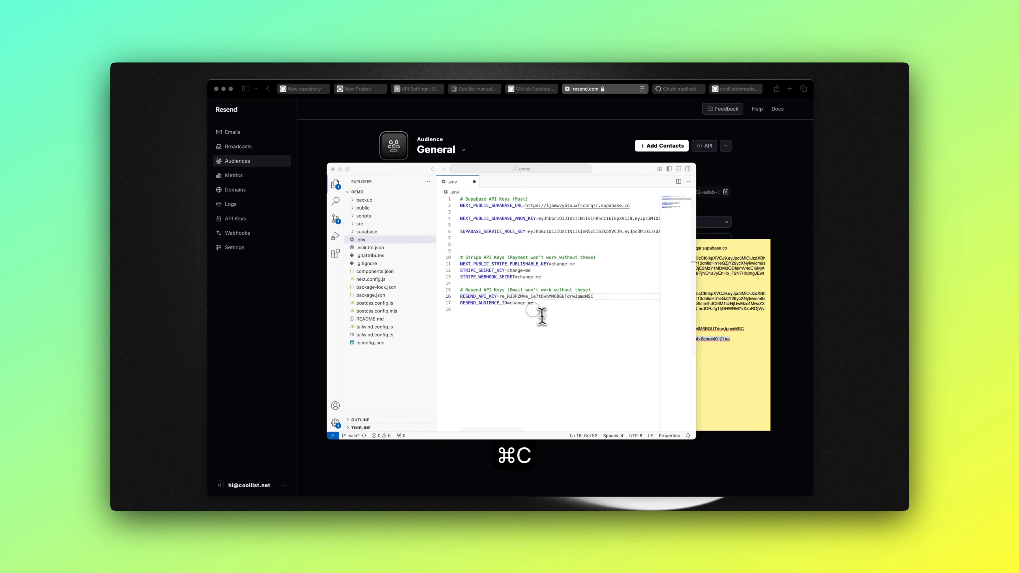
pyautogui.moveTo(533, 303); pyautogui.dragTo(513, 304)
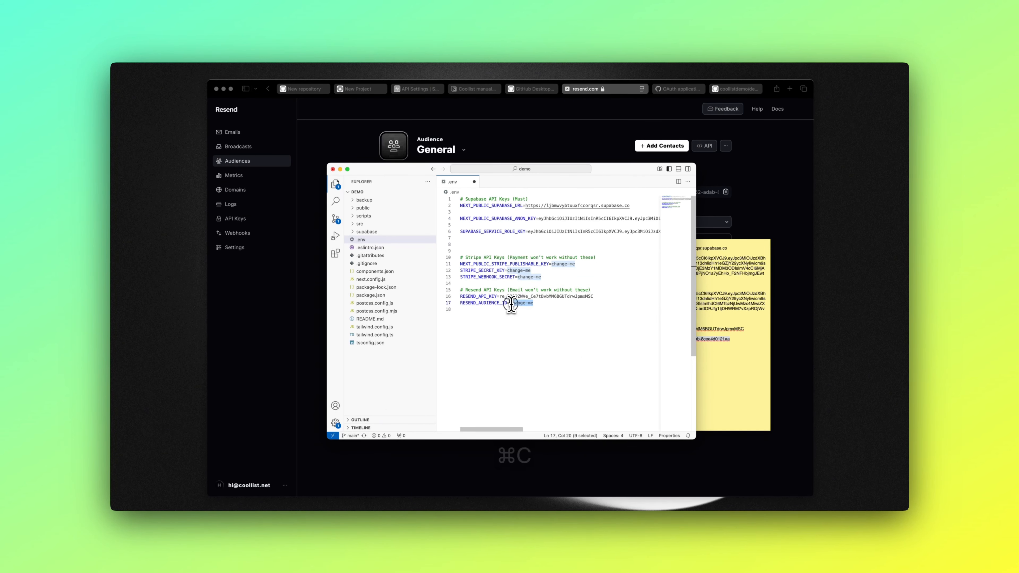
pyautogui.press('super+v')
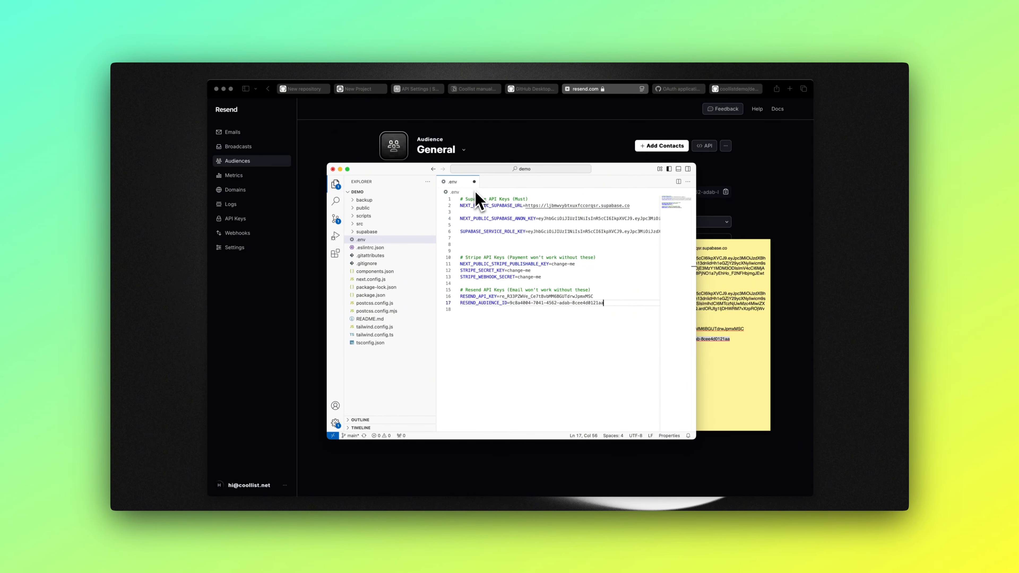
pyautogui.press('super+s')
pyautogui.click(589, 364)
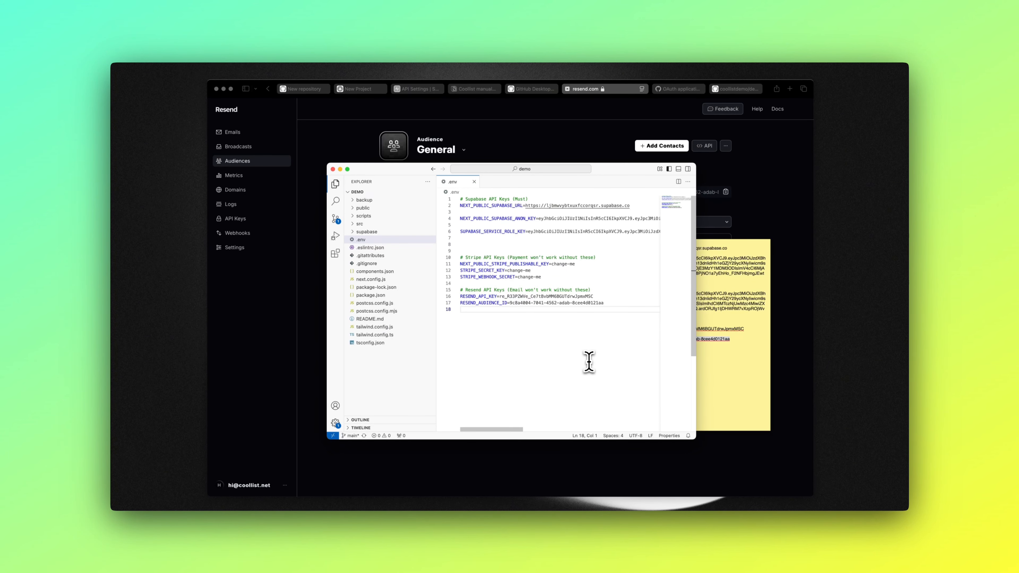